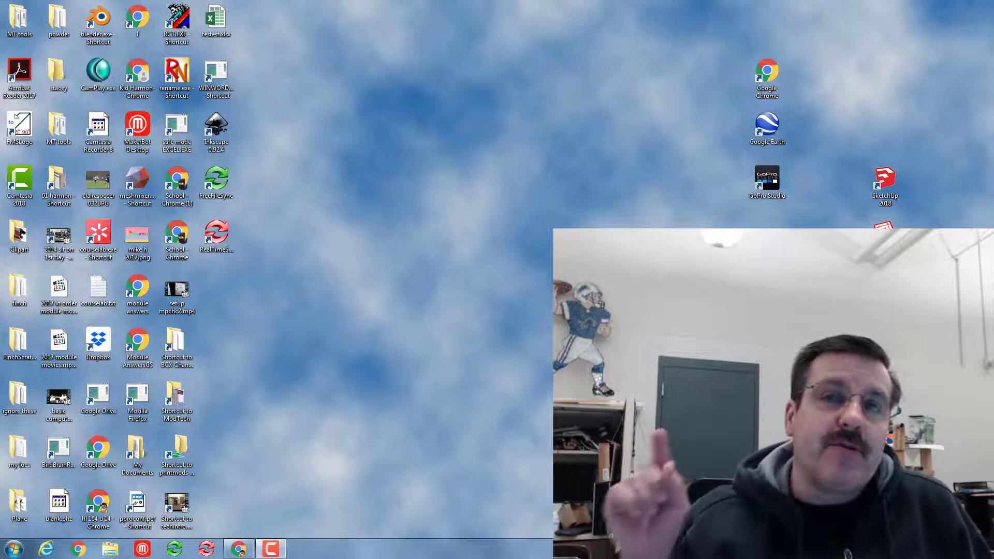
# - Launch Inkscape with a new blank document and zoom to fit the whole page
pyautogui.doubleClick(223, 134)
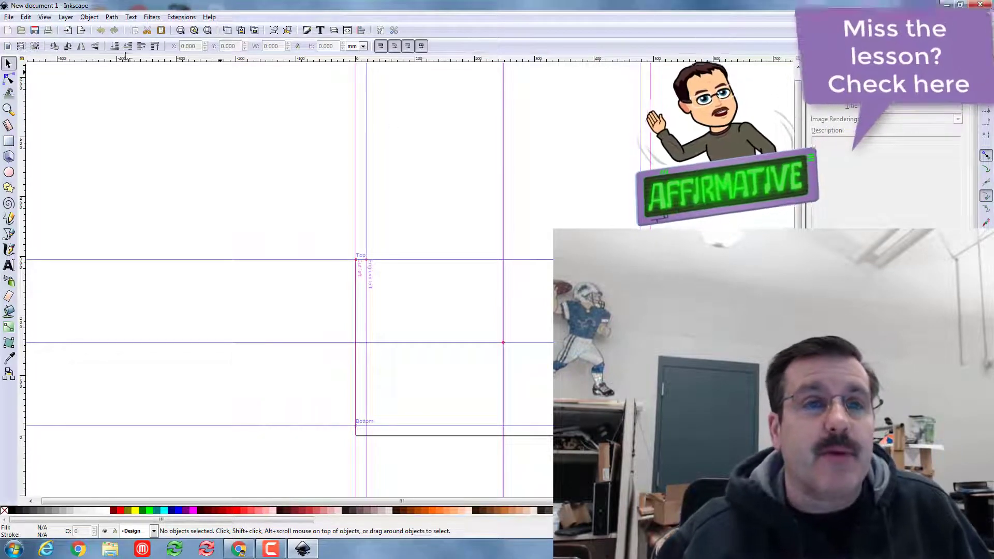
pyautogui.click(208, 32)
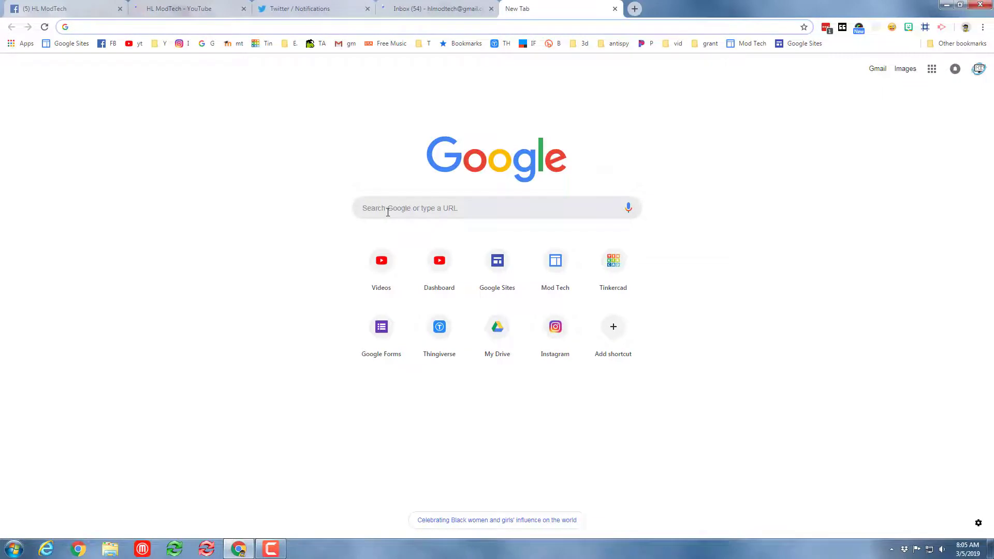
# - Search Google for 'free fonts'
pyautogui.click(388, 211)
pyautogui.write('frr')
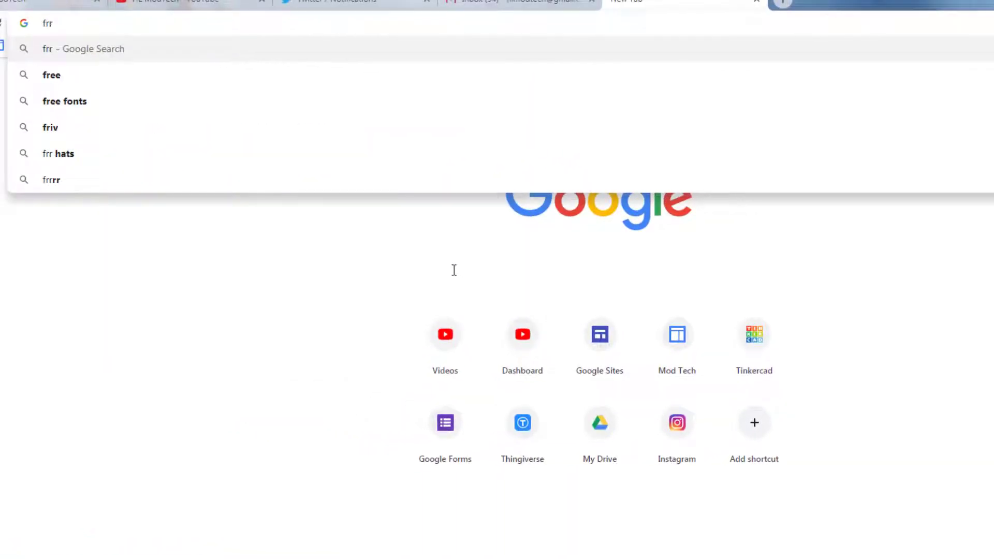
pyautogui.press('BackSpace')
pyautogui.write('ee fonts')
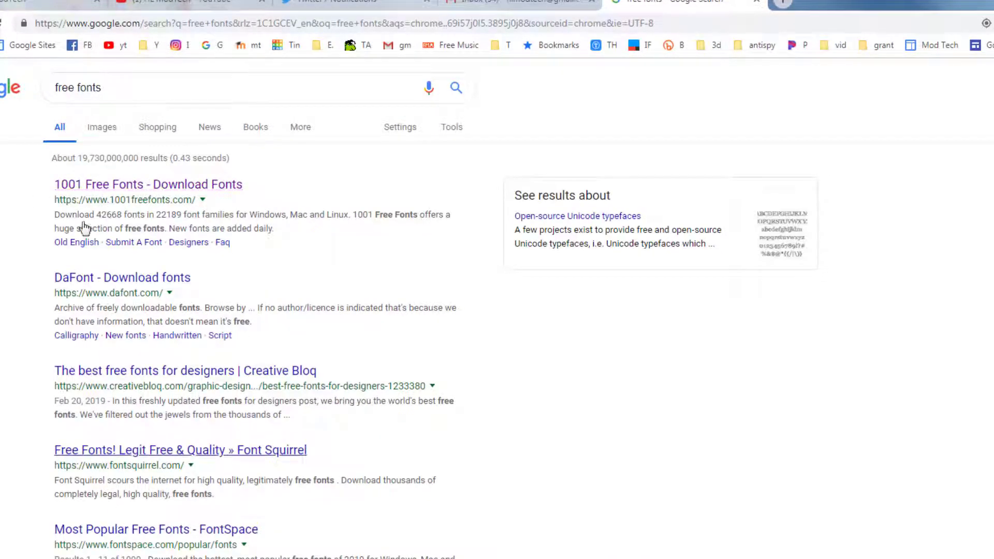
# - On 1001 Free Fonts, save the Weather Sunday font as weather-sunday.zip in the fonts folder
pyautogui.click(150, 188)
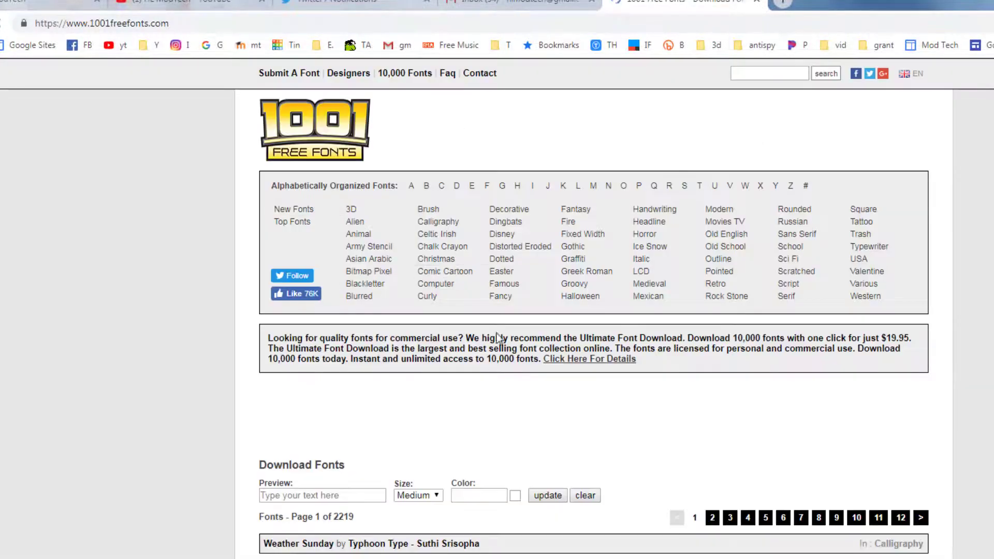
pyautogui.scroll(-3, 518, 336)
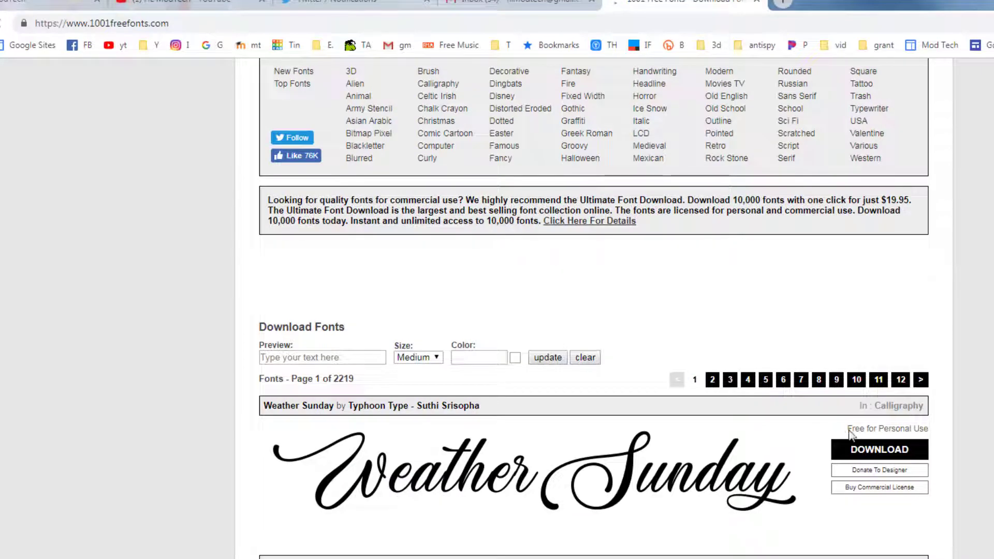
pyautogui.scroll(-3, 865, 508)
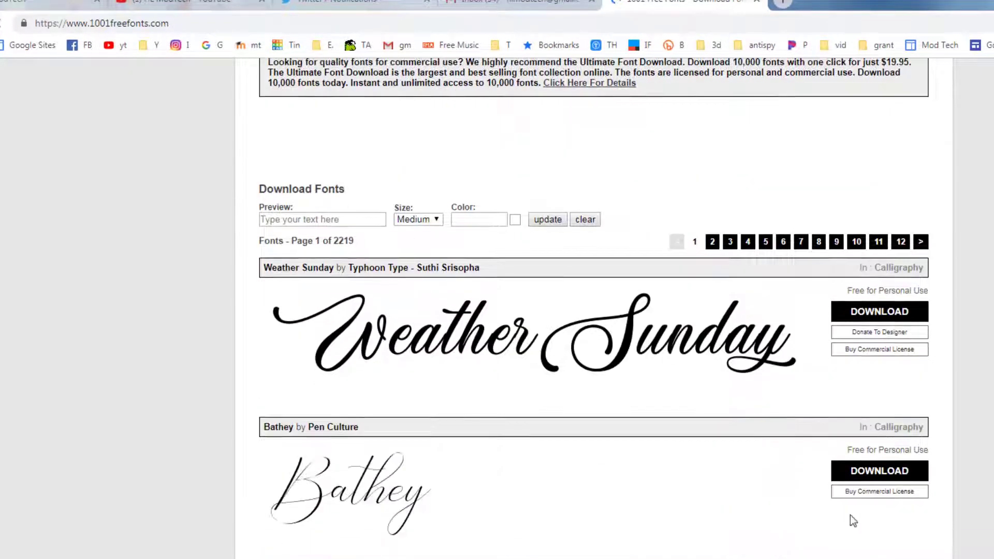
pyautogui.scroll(4, 748, 452)
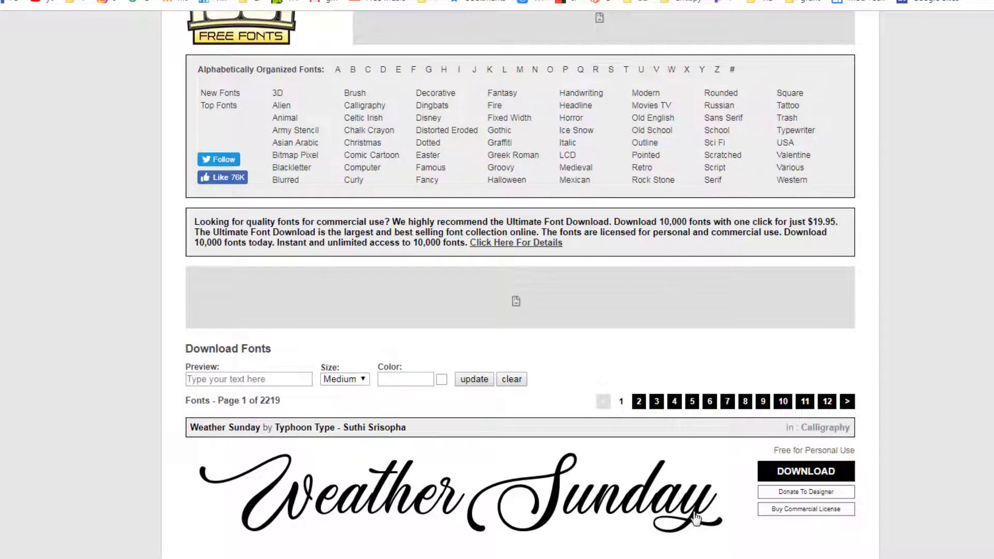
pyautogui.click(804, 471)
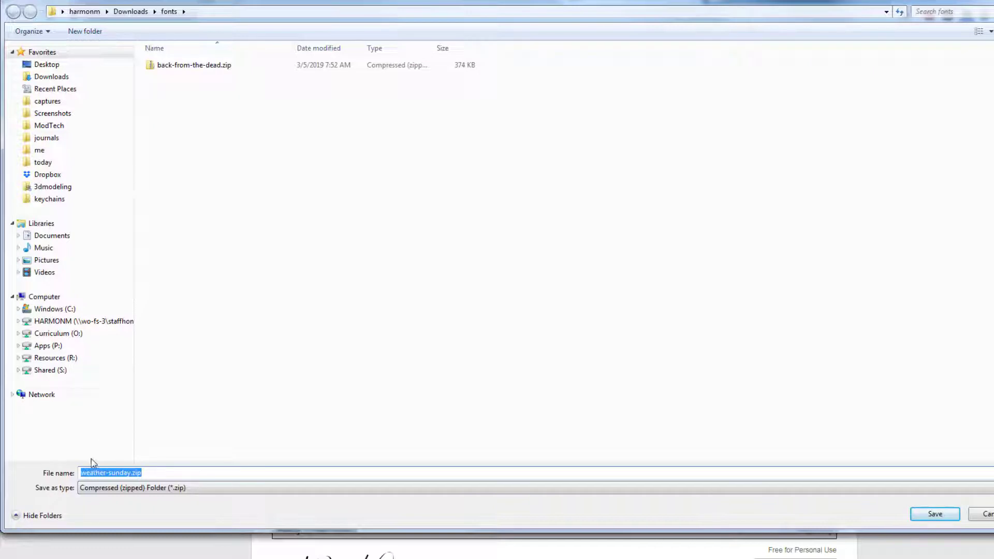
pyautogui.click(935, 515)
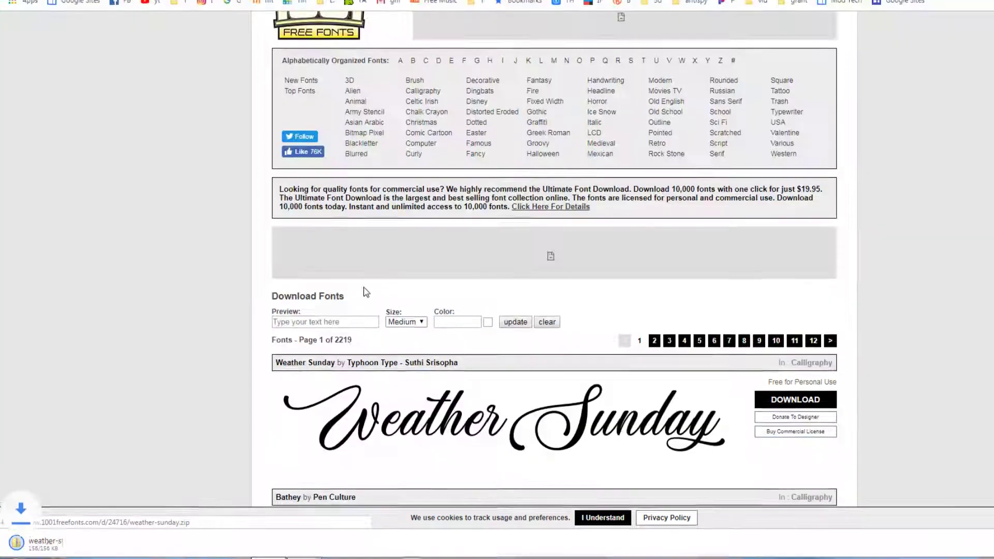
# - Show weather-sunday.zip in its folder, extract it with 7-Zip to weather-sunday, and open that folder
pyautogui.click(120, 541)
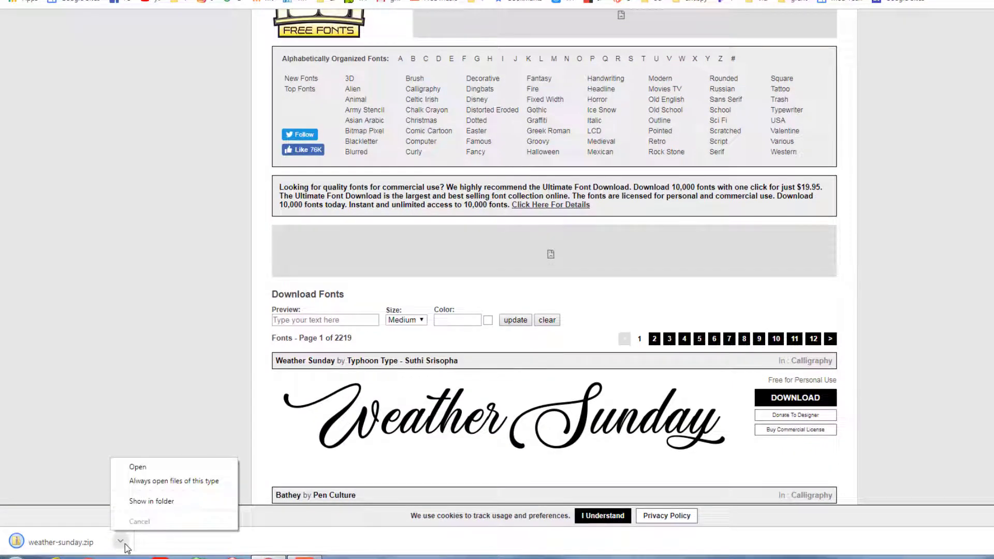
pyautogui.click(157, 503)
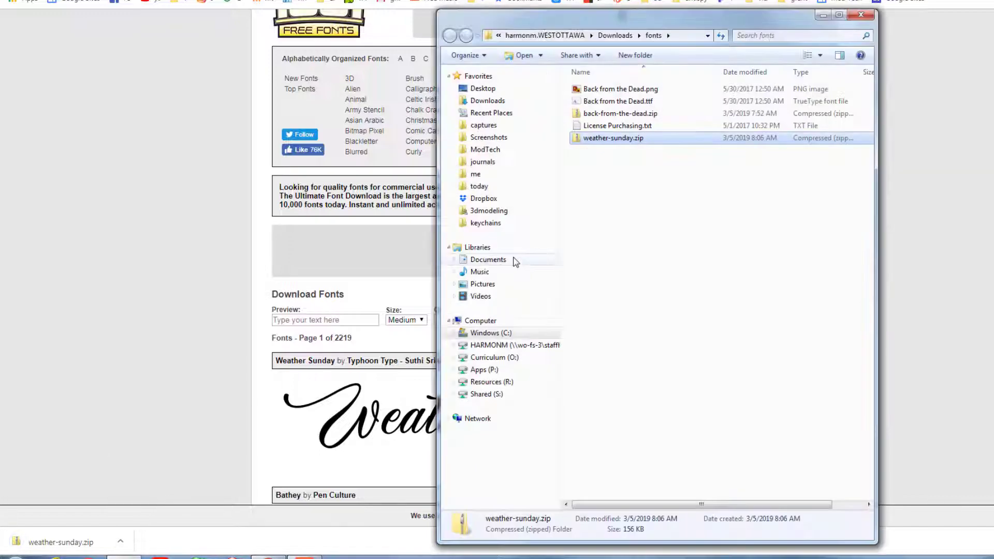
pyautogui.rightClick(614, 143)
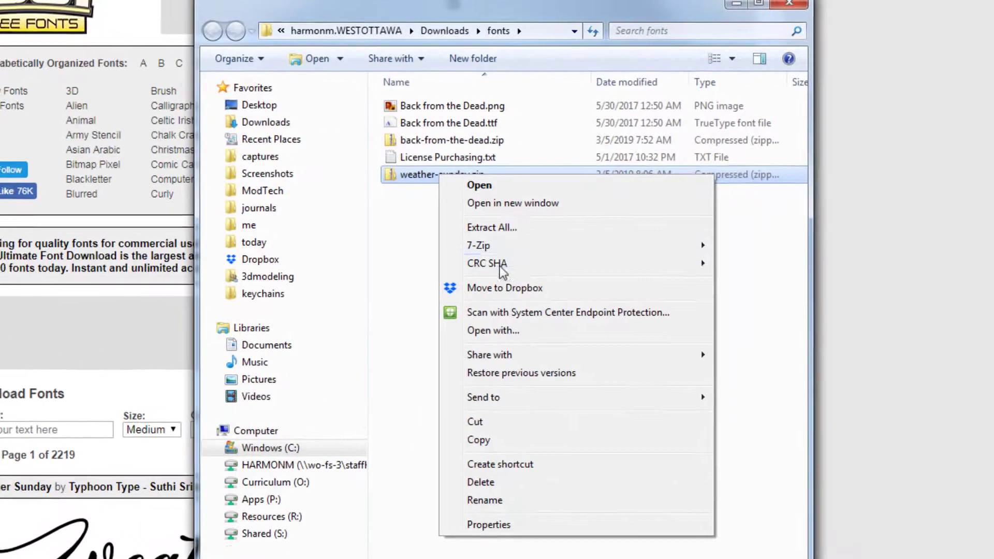
pyautogui.moveTo(670, 189)
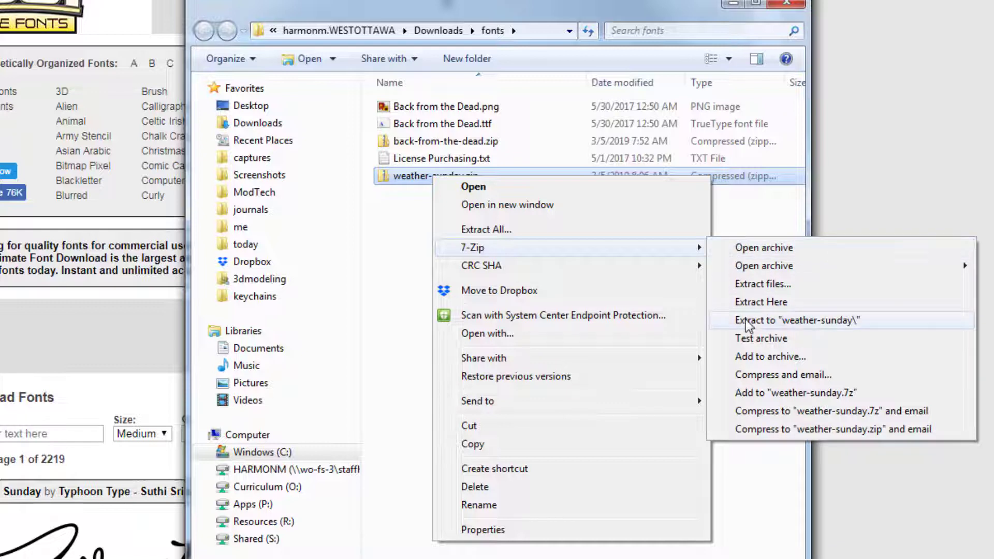
pyautogui.click(748, 322)
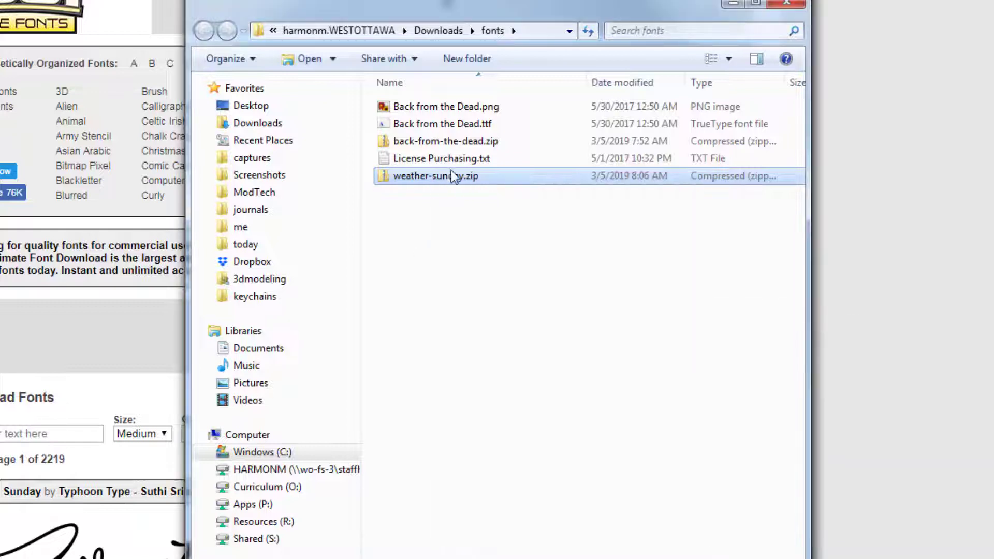
pyautogui.doubleClick(419, 107)
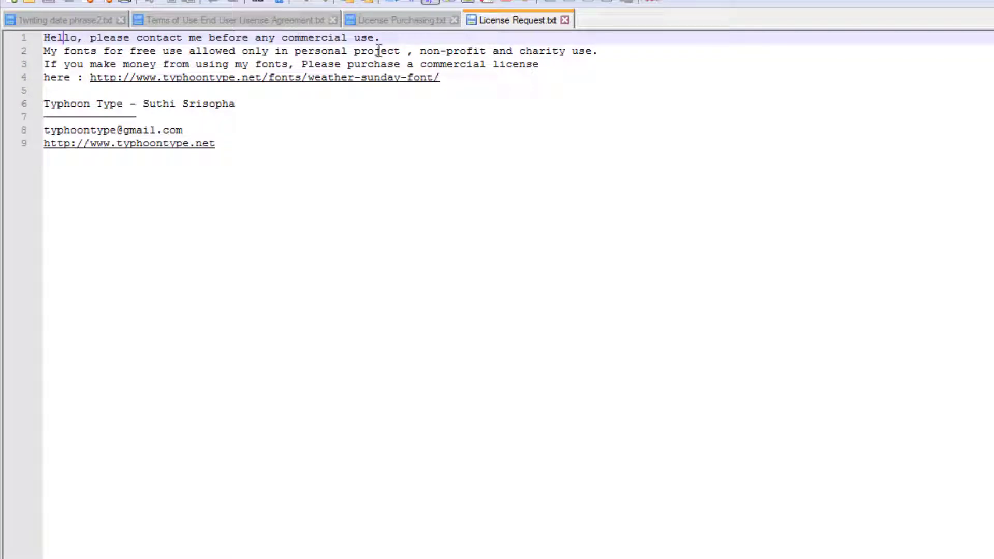
# - Read the Weather Sunday License Request terms, highlighting the personal-use wording, then view License Purchasing.txt
pyautogui.moveTo(355, 51); pyautogui.dragTo(431, 54)
pyautogui.click(473, 53)
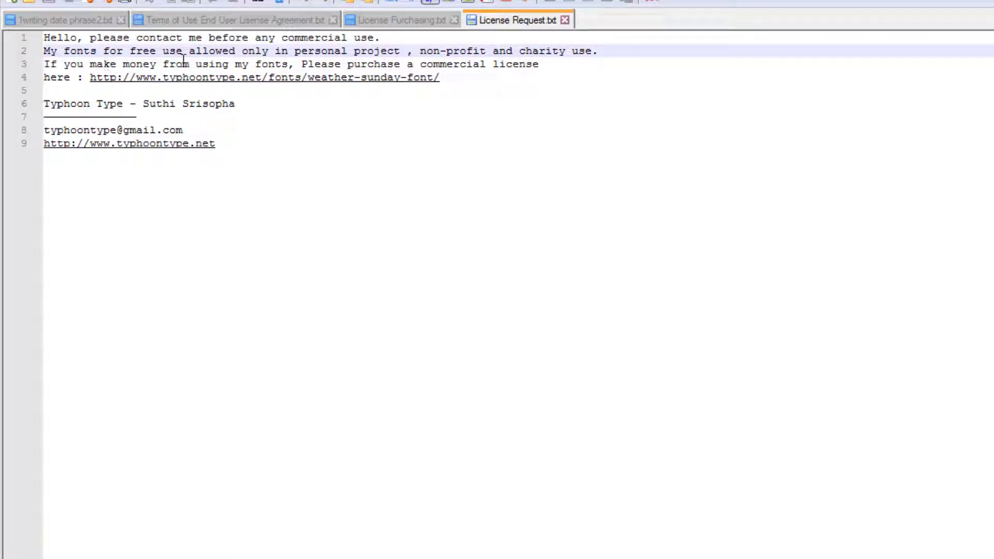
pyautogui.moveTo(163, 64); pyautogui.dragTo(233, 63)
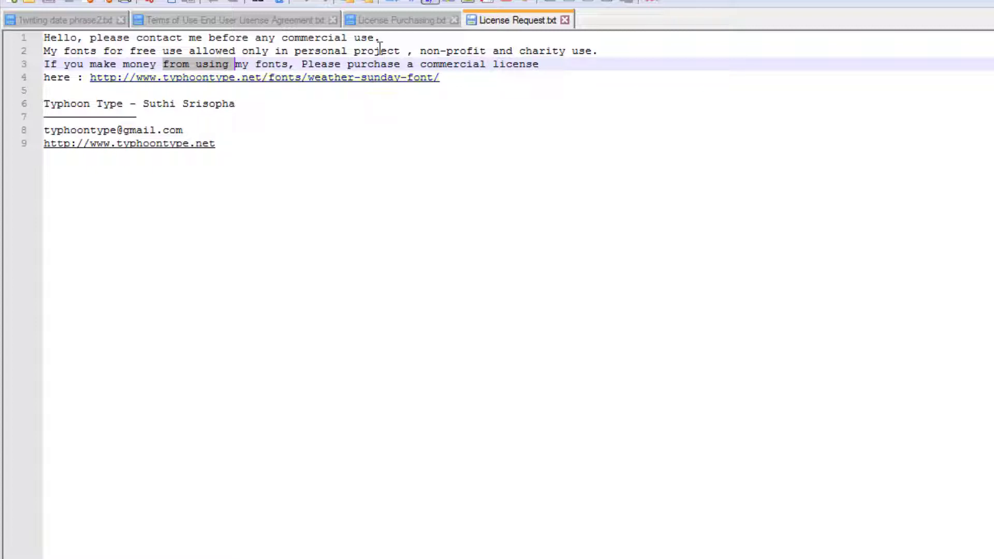
pyautogui.click(407, 26)
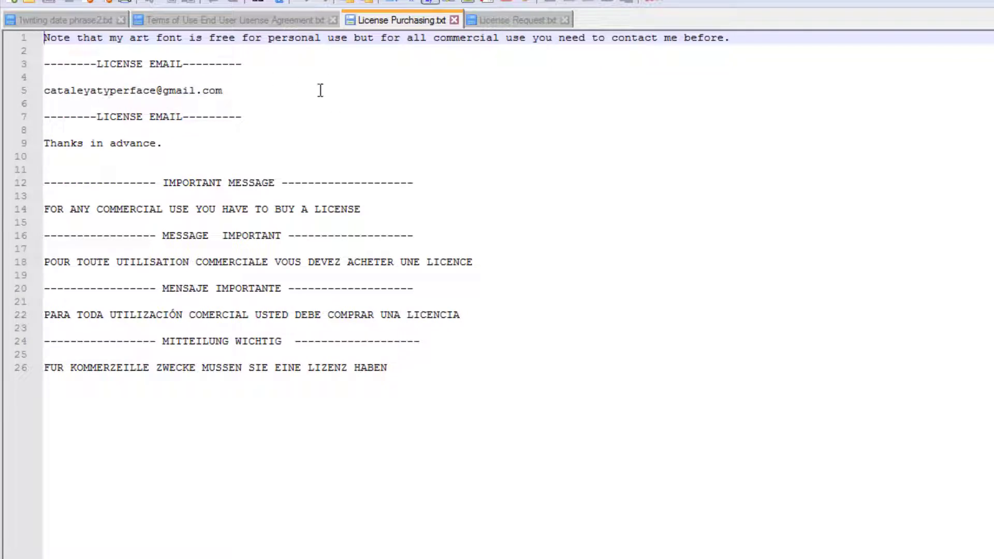
# - In the Sketch font's Terms of Use file, select the contact e-mail address on line 10
pyautogui.click(270, 19)
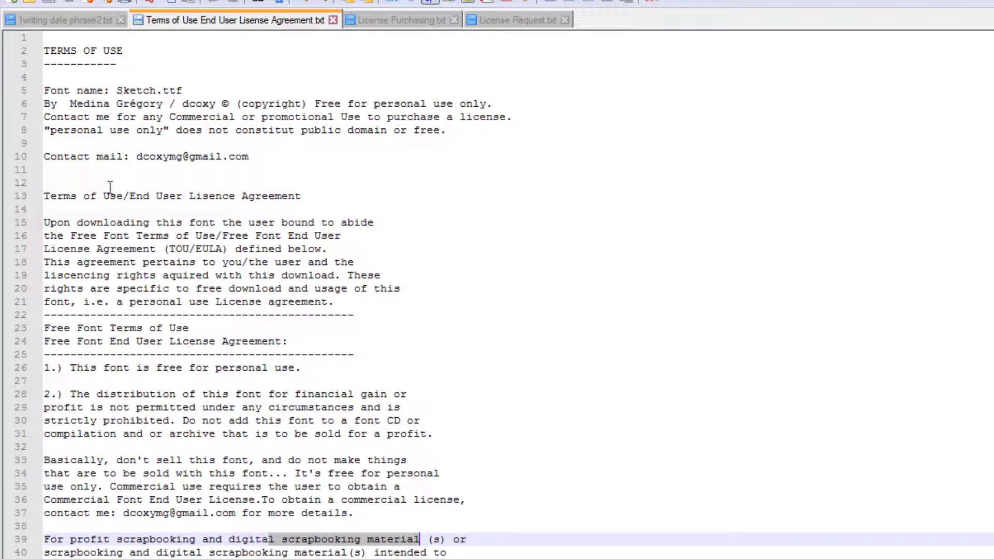
pyautogui.click(172, 543)
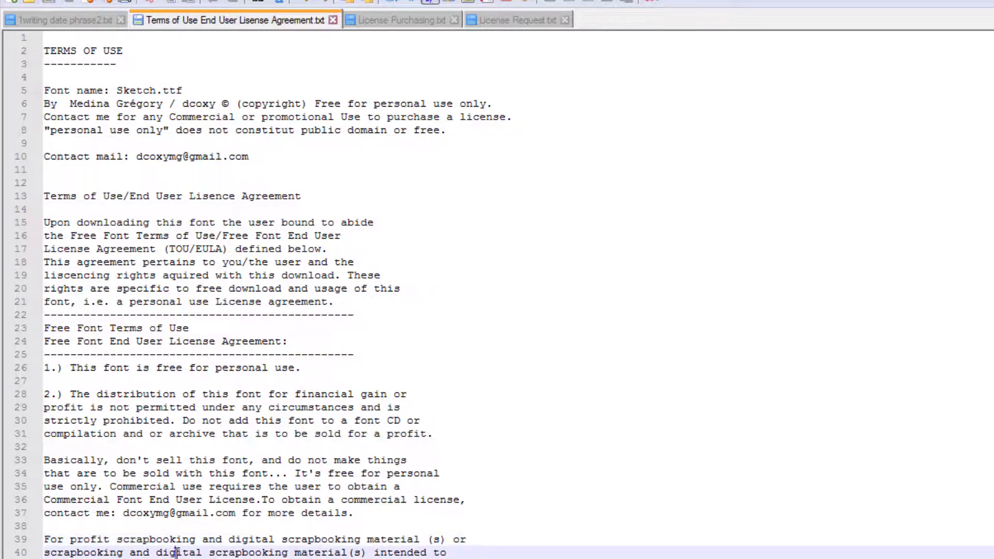
pyautogui.scroll(-4, 155, 466)
pyautogui.moveTo(77, 363); pyautogui.dragTo(361, 364)
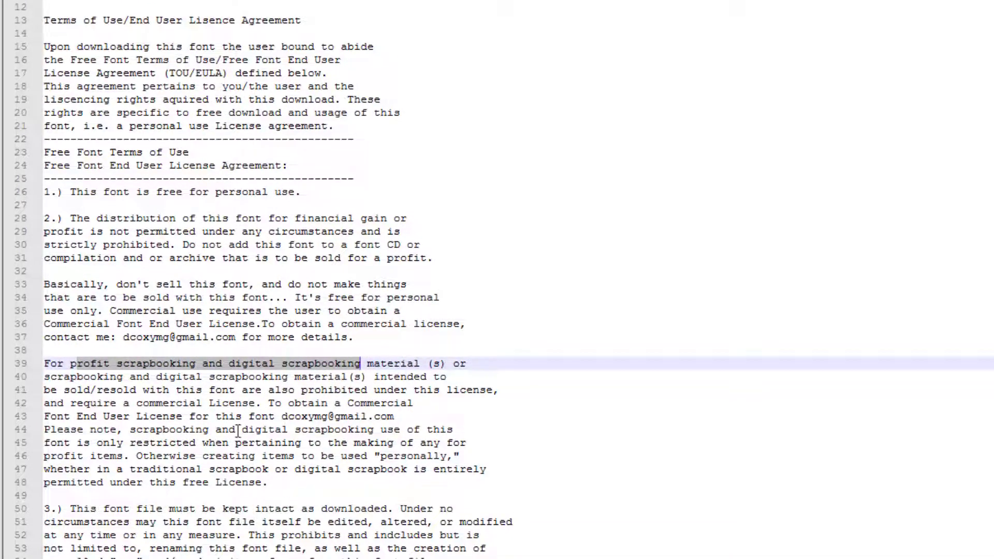
pyautogui.click(213, 402)
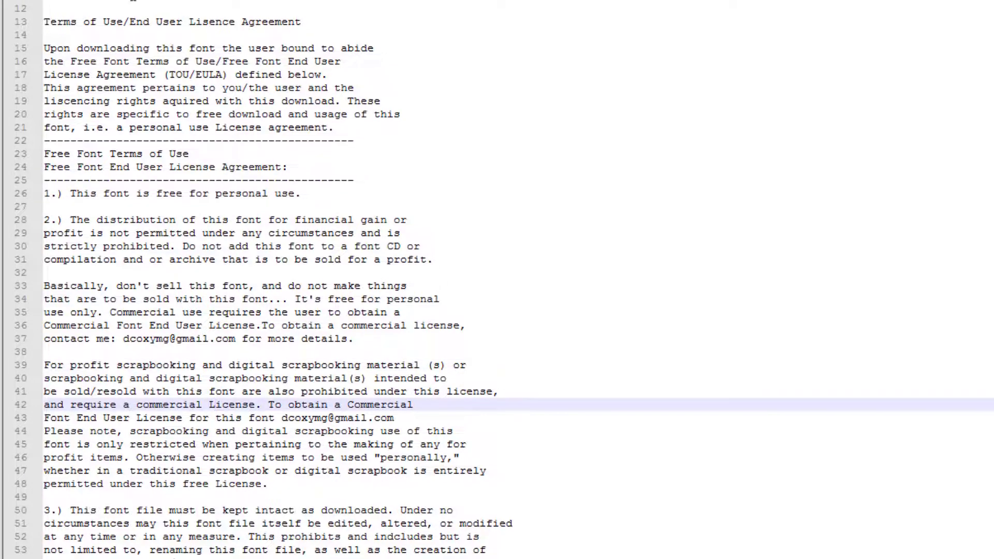
pyautogui.moveTo(136, 101); pyautogui.dragTo(269, 100)
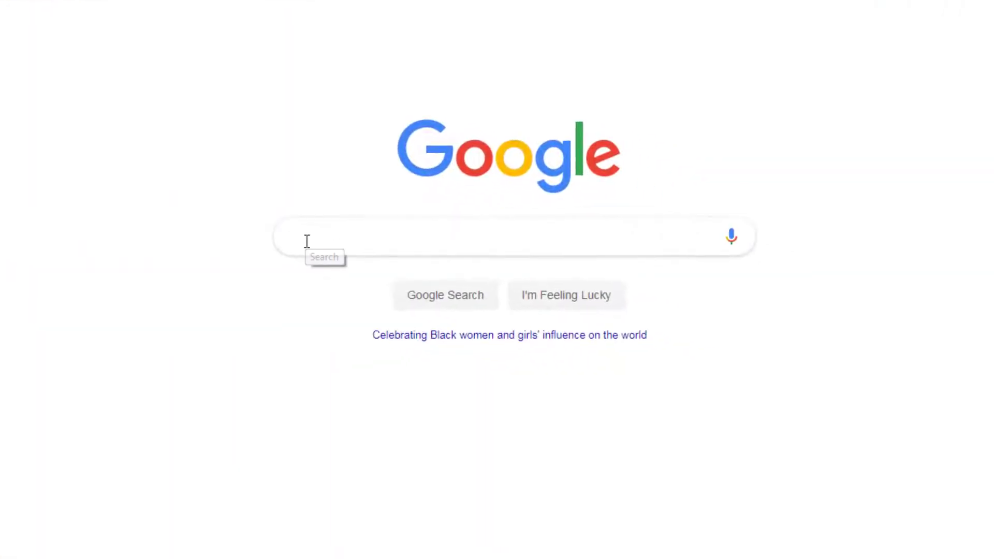
# - Search Google for 'free commercial fonts' using the autocomplete suggestion
pyautogui.write('free c')
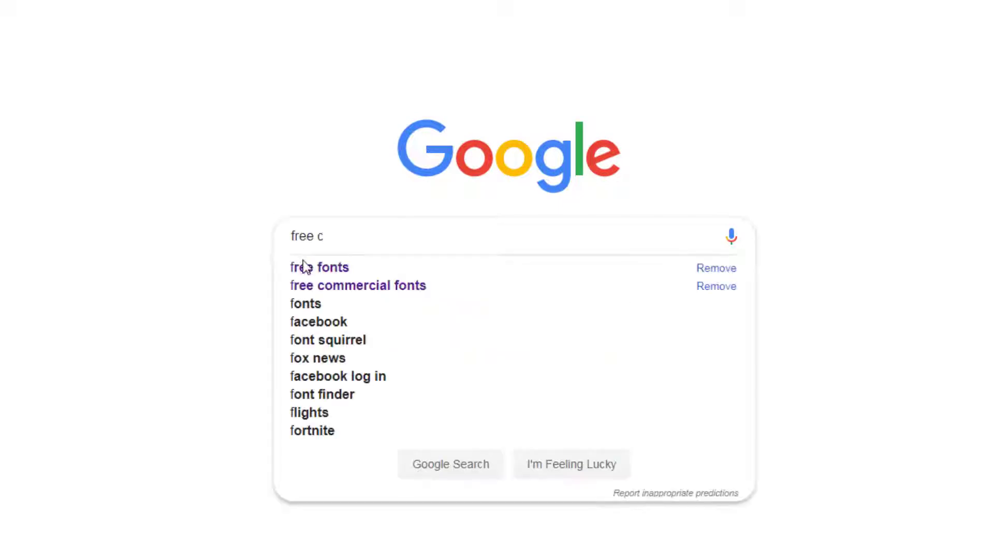
pyautogui.click(341, 285)
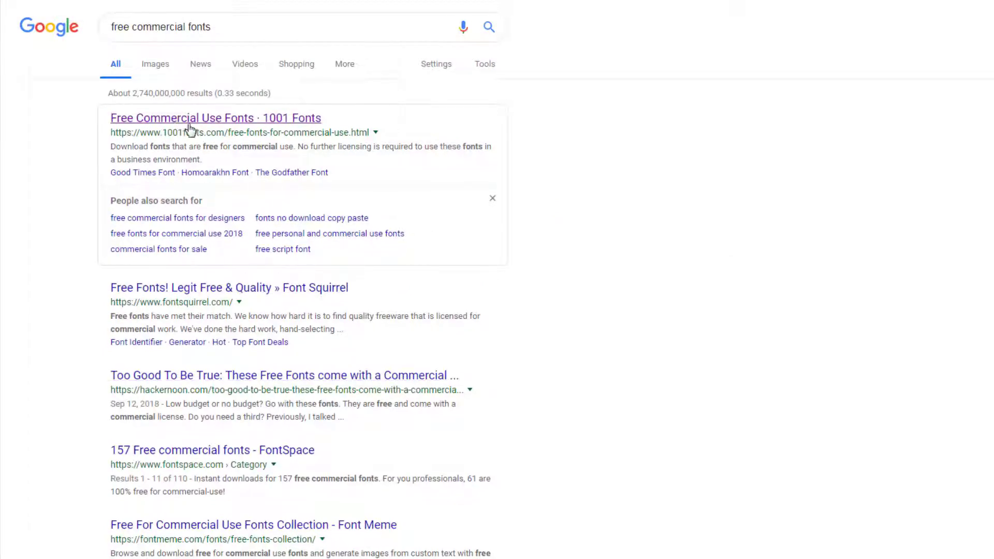
# - On the 1001 Fonts free commercial use page, save blackchancery.zip to the fonts folder
pyautogui.click(348, 137)
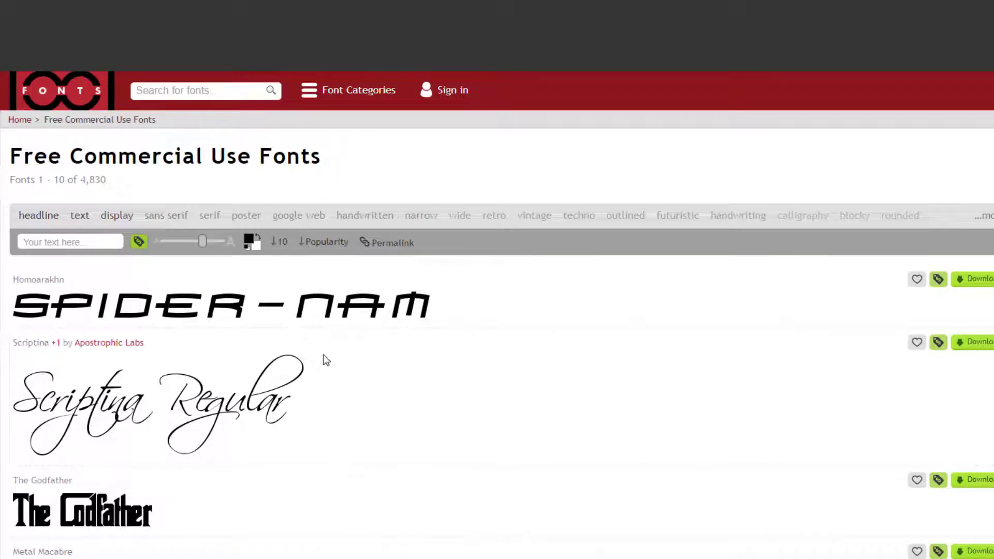
pyautogui.scroll(-4, 290, 311)
pyautogui.scroll(-5, 290, 307)
pyautogui.scroll(-4, 290, 304)
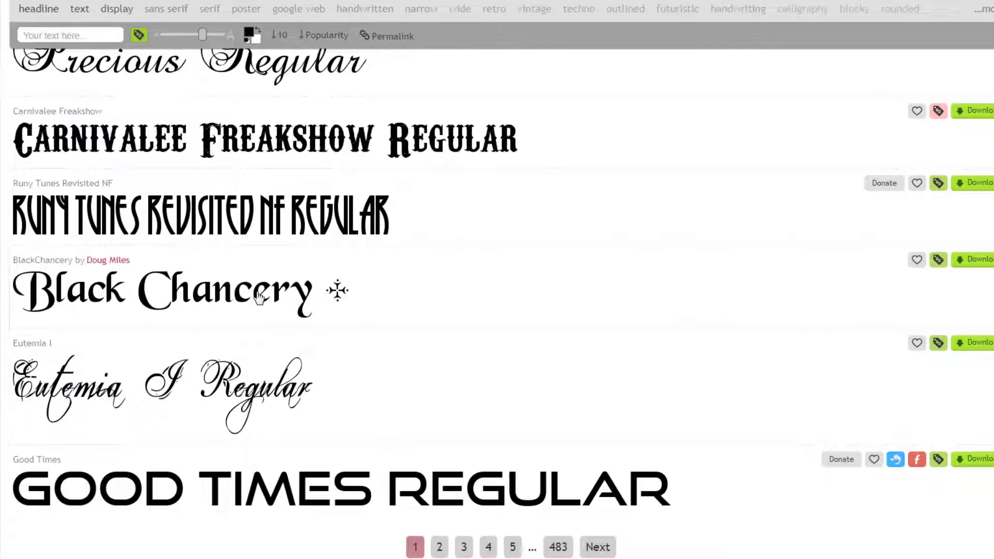
pyautogui.click(976, 264)
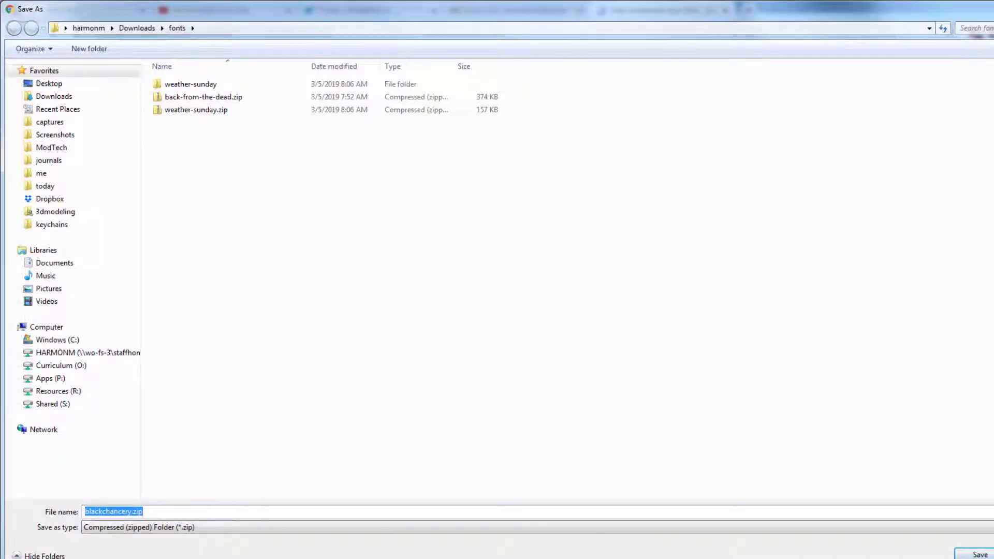
pyautogui.click(977, 554)
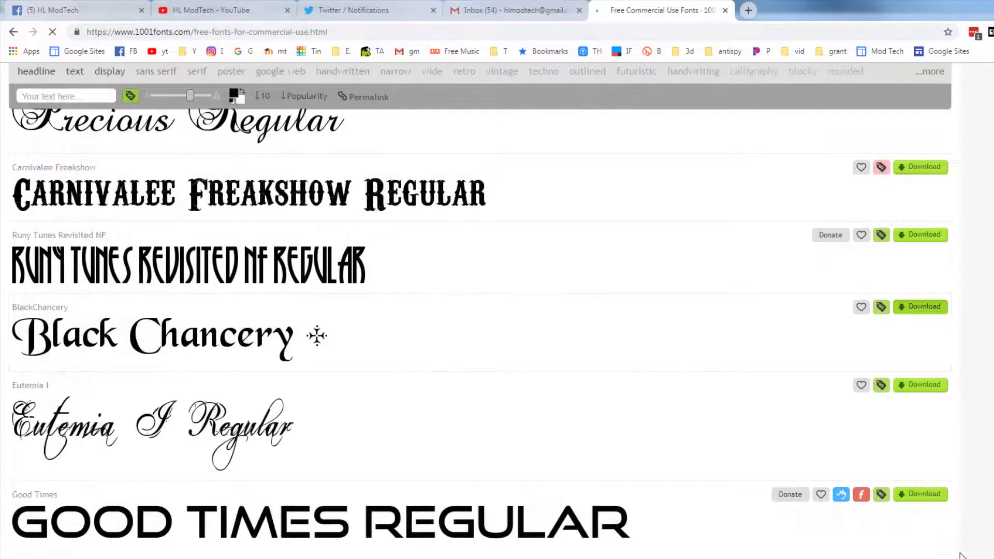
# - On page 2 of the list, save the Deftone Stylus font as deftone-stylus.zip
pyautogui.scroll(4, 961, 555)
pyautogui.scroll(-8, 960, 555)
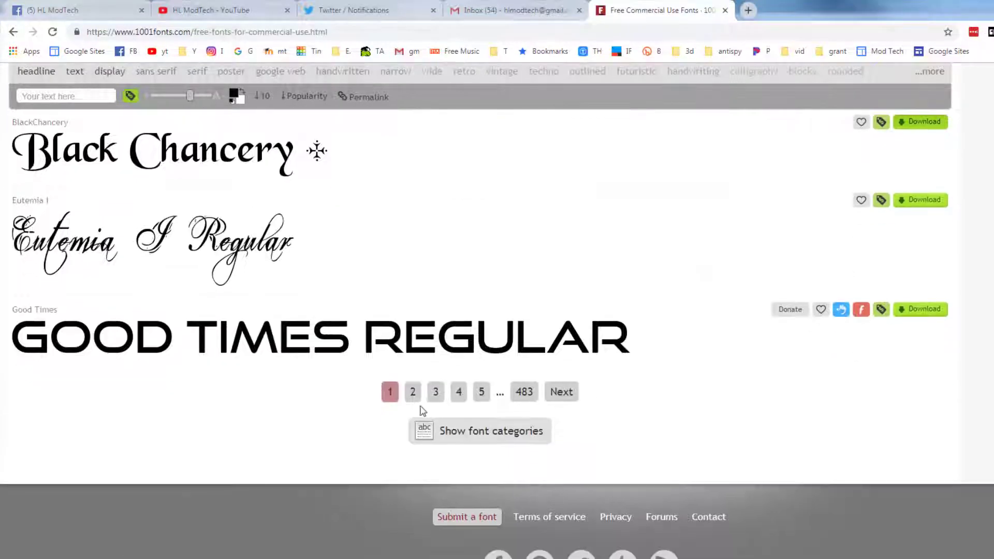
pyautogui.click(413, 391)
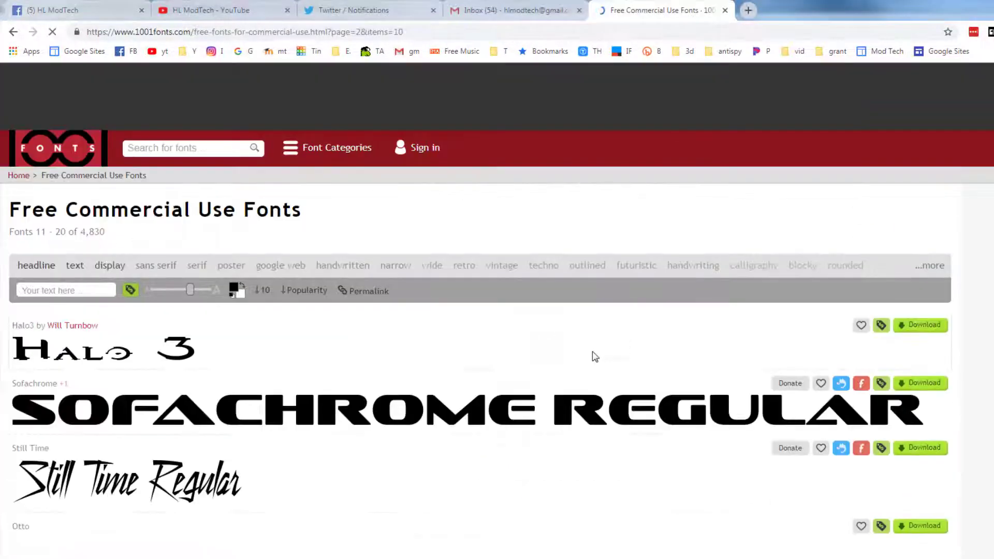
pyautogui.scroll(-3, 421, 411)
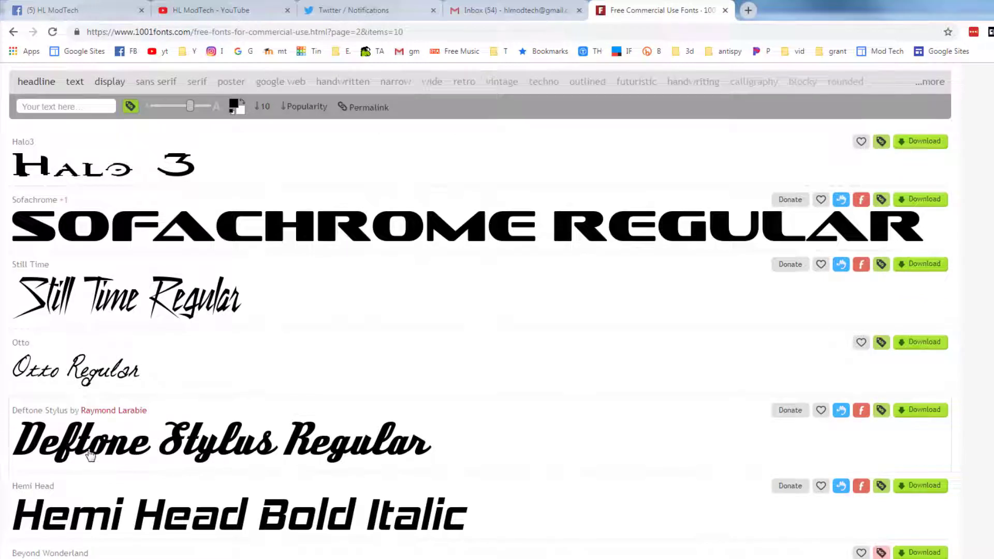
pyautogui.click(920, 411)
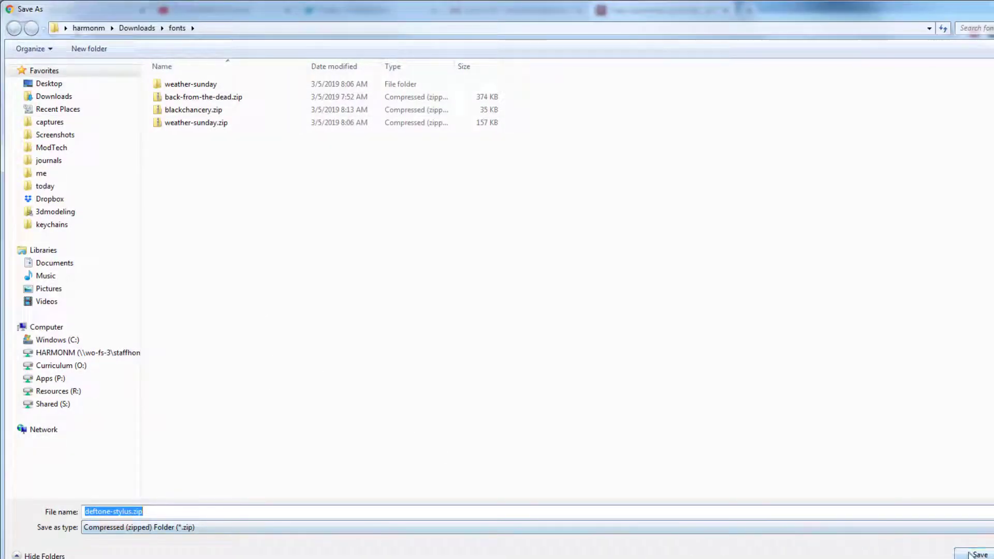
pyautogui.click(974, 554)
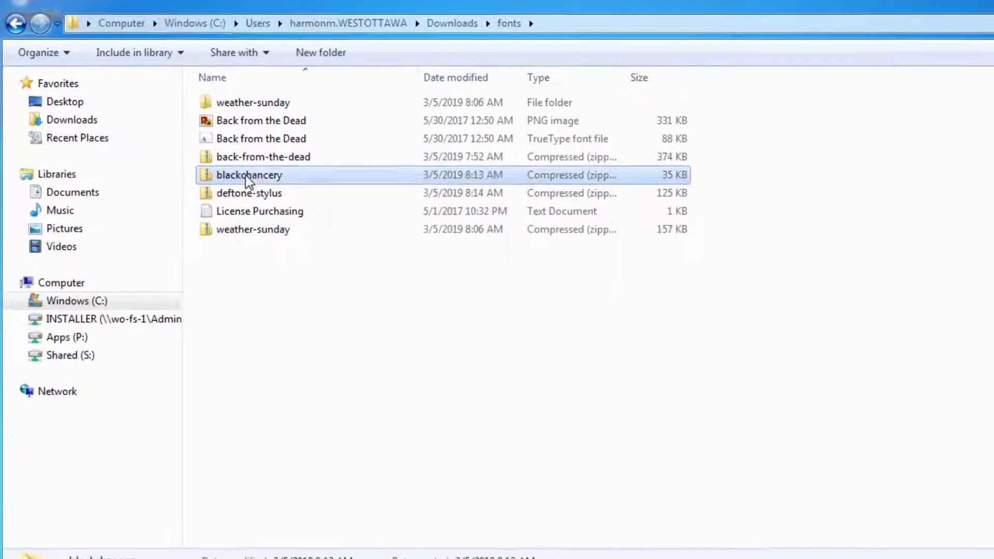
# - Extract blackchancery.zip and deftone-stylus.zip with 7-Zip into their own named folders
pyautogui.rightClick(187, 238)
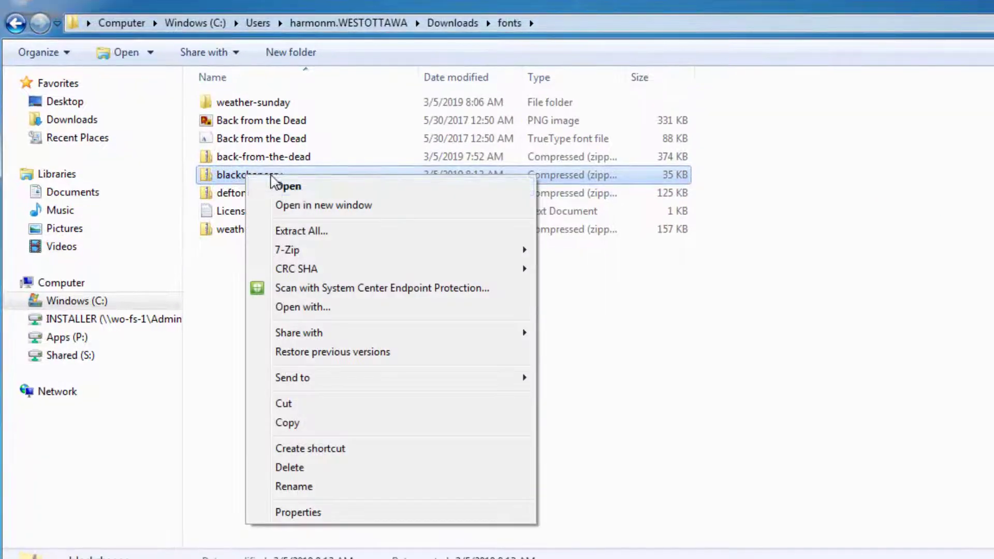
pyautogui.moveTo(301, 250)
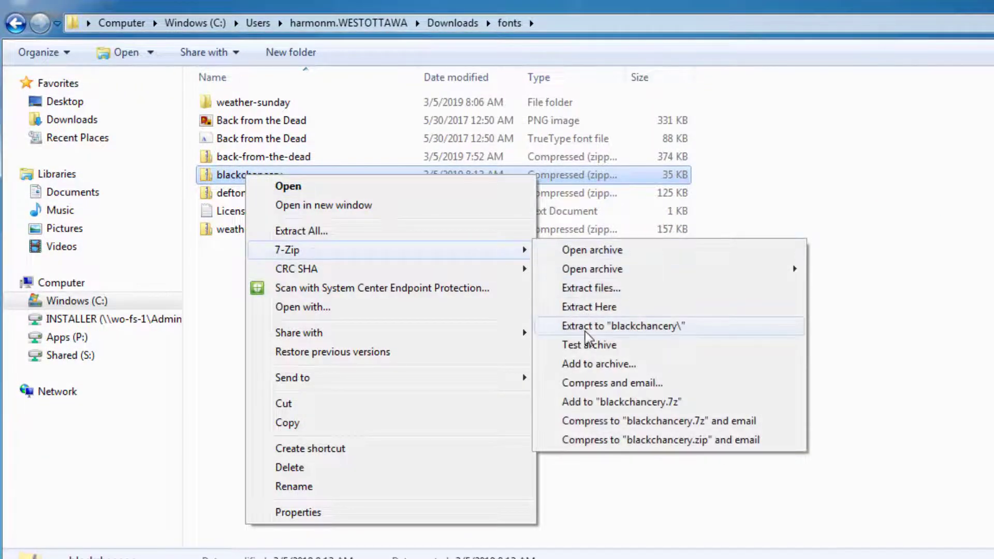
pyautogui.click(607, 327)
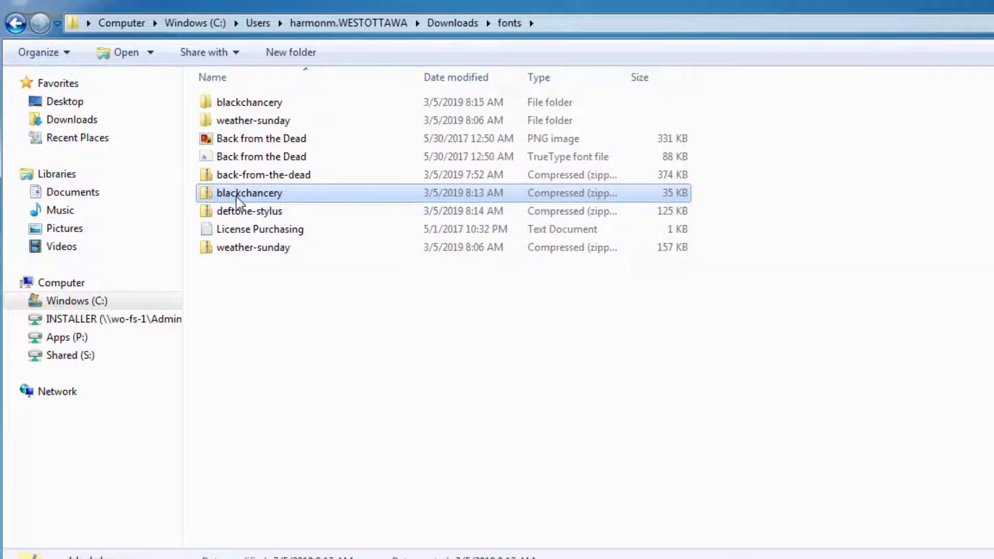
pyautogui.rightClick(251, 212)
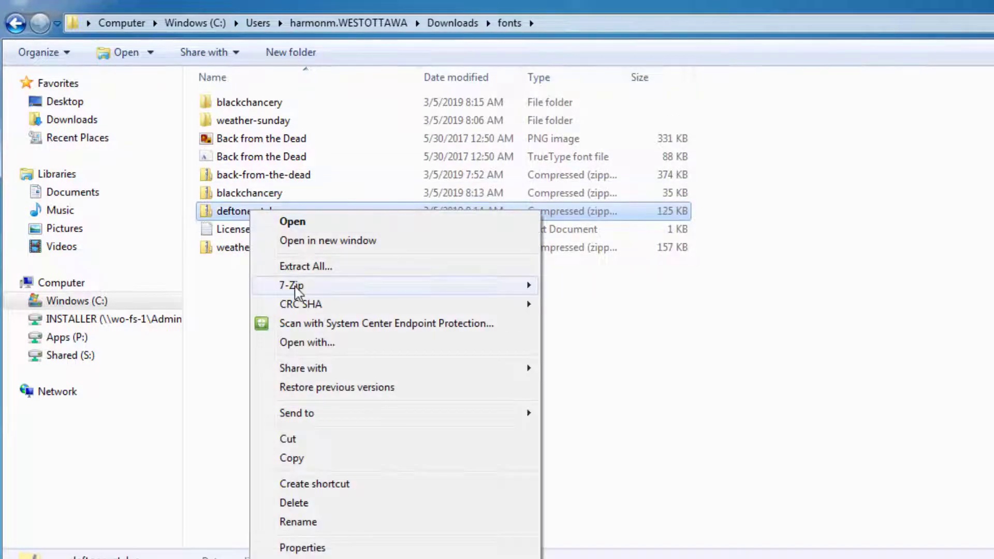
pyautogui.moveTo(297, 290)
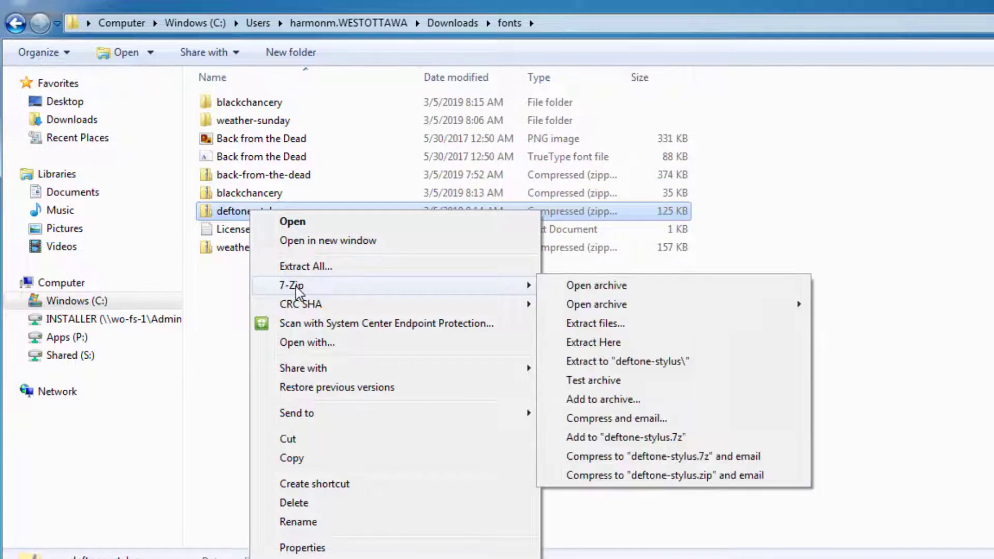
pyautogui.click(599, 361)
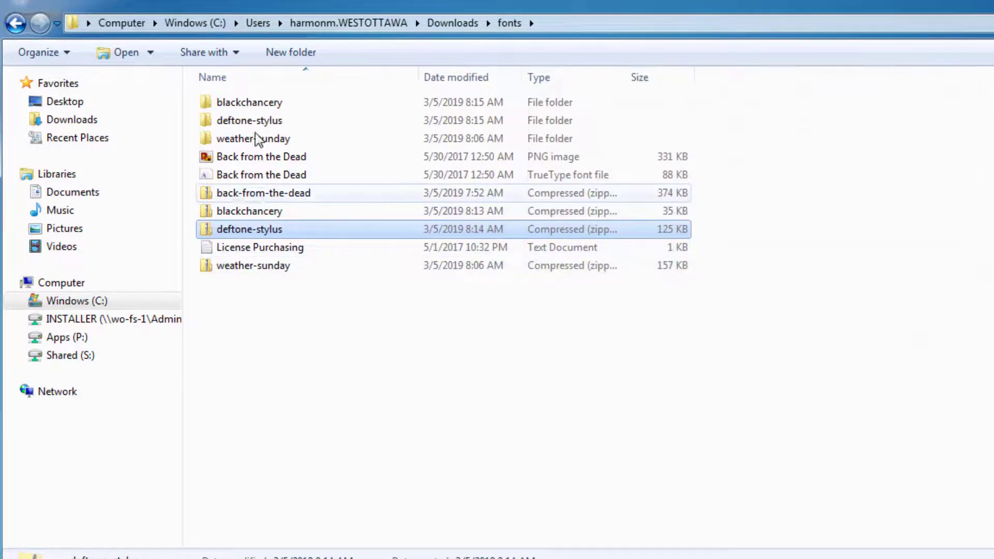
# - In the blackchancery folder, read the BLACKCHA readme, then install the BLKCHCRY TrueType font
pyautogui.doubleClick(260, 102)
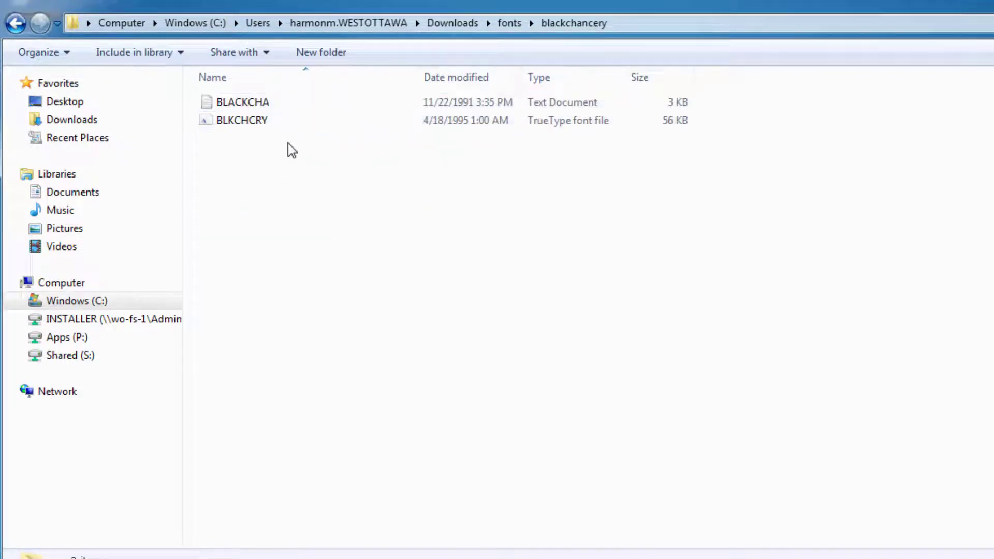
pyautogui.click(264, 106)
pyautogui.doubleClick(264, 106)
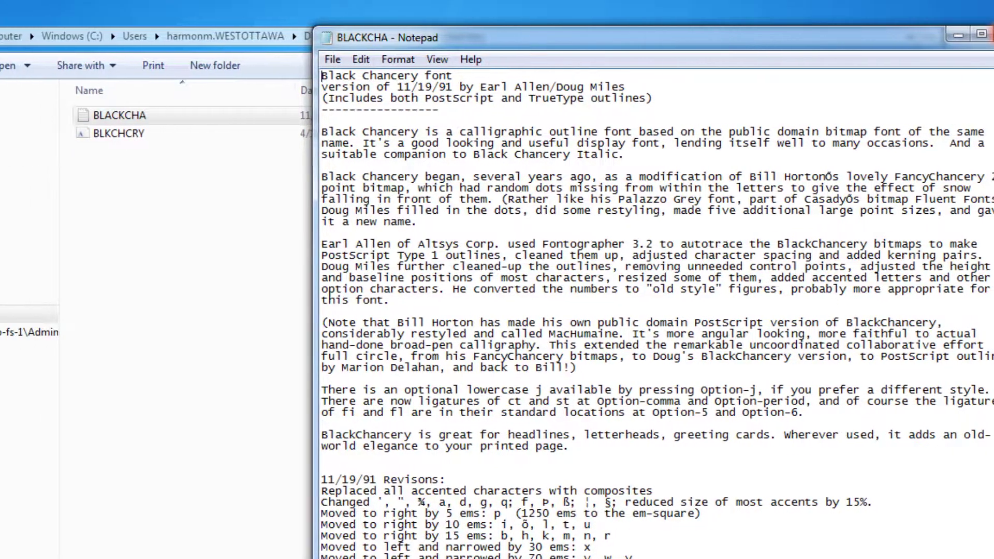
pyautogui.click(914, 34)
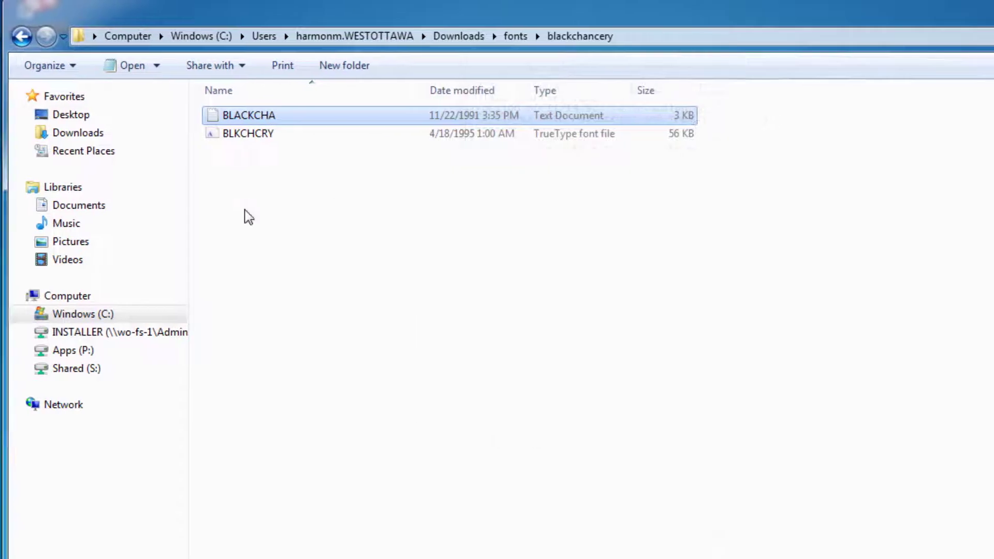
pyautogui.rightClick(247, 137)
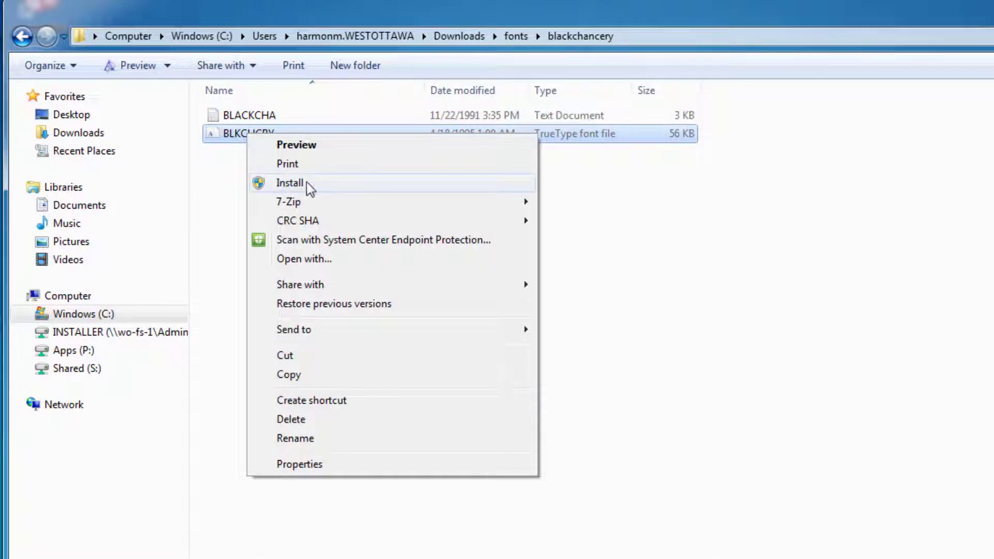
pyautogui.click(291, 184)
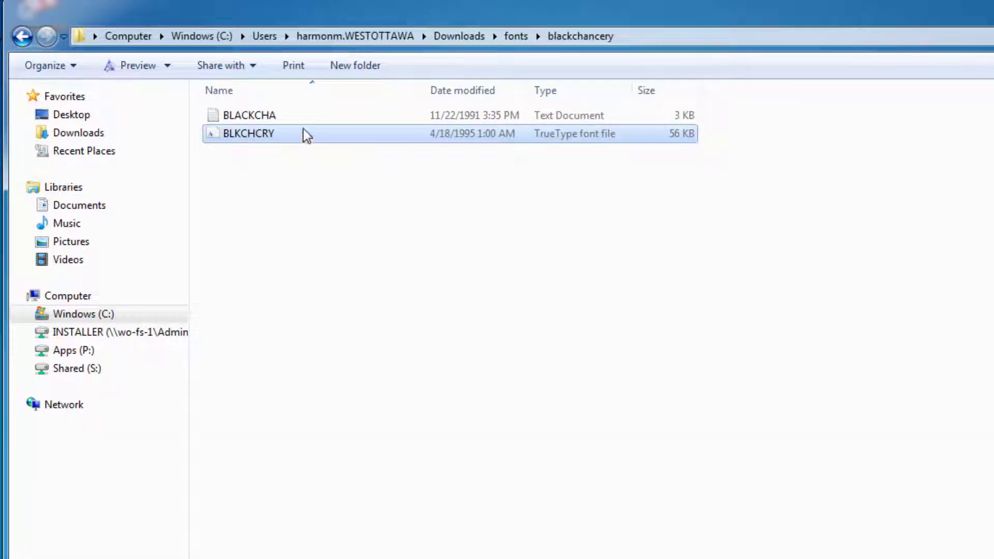
# - Go back up to the fonts folder and open the deftone-stylus font folder
pyautogui.click(516, 35)
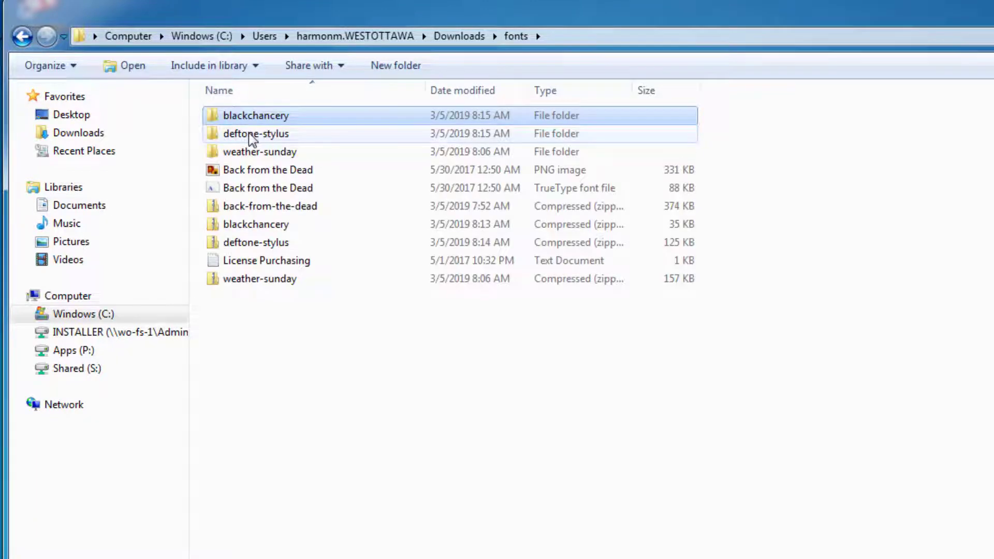
pyautogui.doubleClick(271, 133)
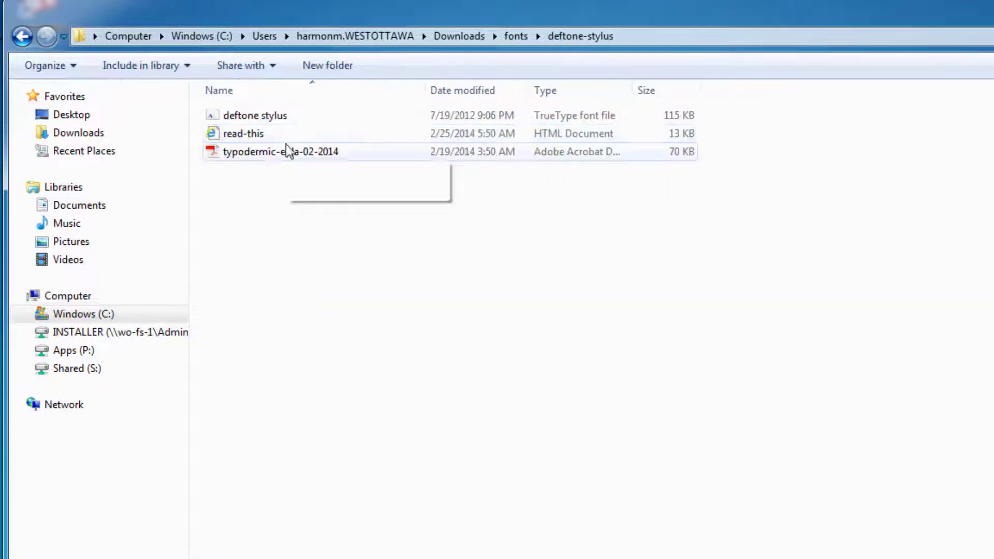
pyautogui.click(270, 120)
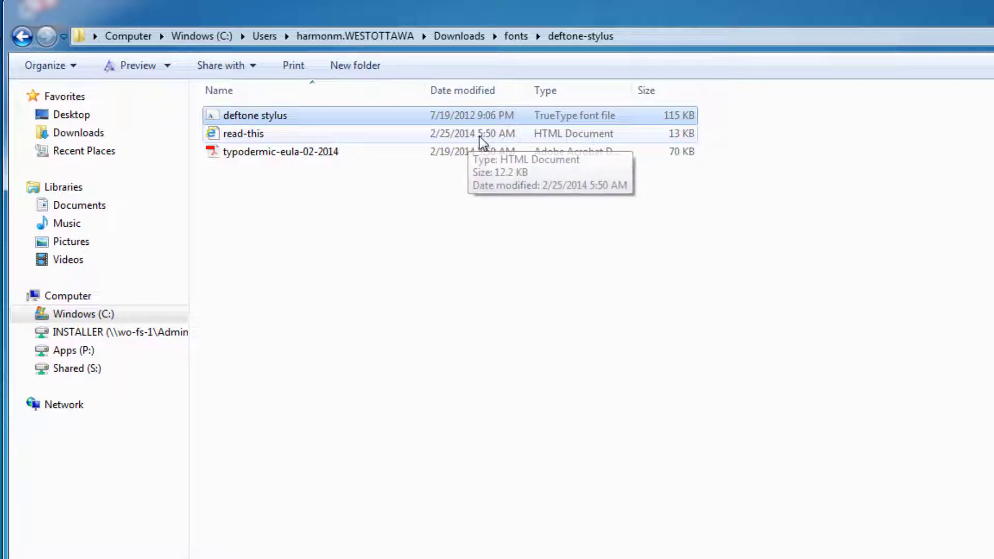
# - Read through the typodermic-eula-02-2014 license PDF in Acrobat Reader, then close it
pyautogui.click(281, 156)
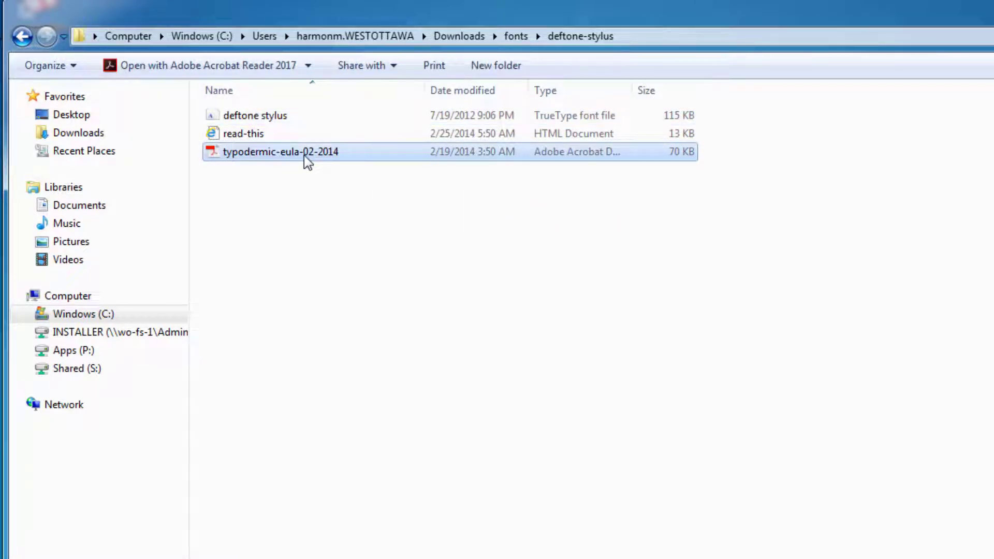
pyautogui.doubleClick(303, 155)
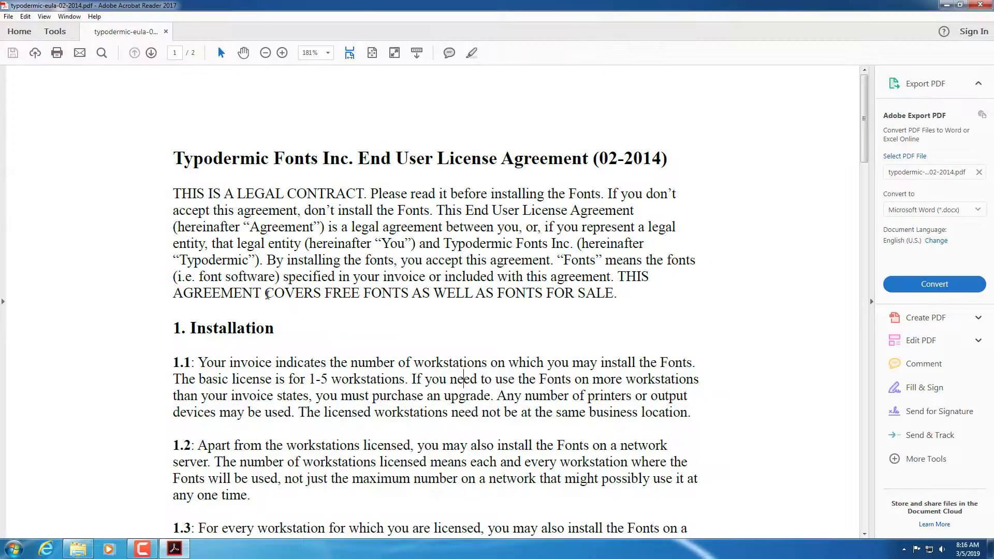
pyautogui.scroll(-2, 317, 280)
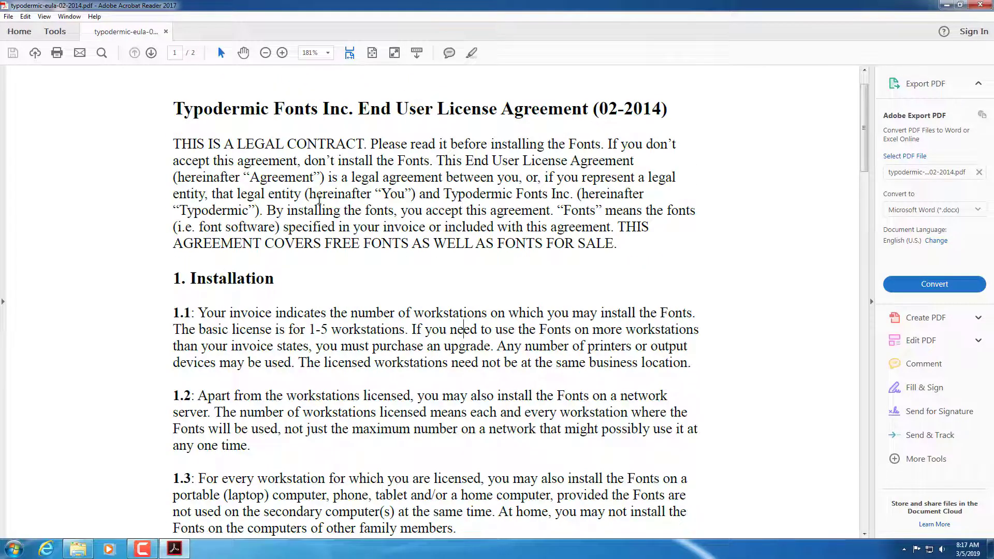
pyautogui.scroll(-6, 323, 199)
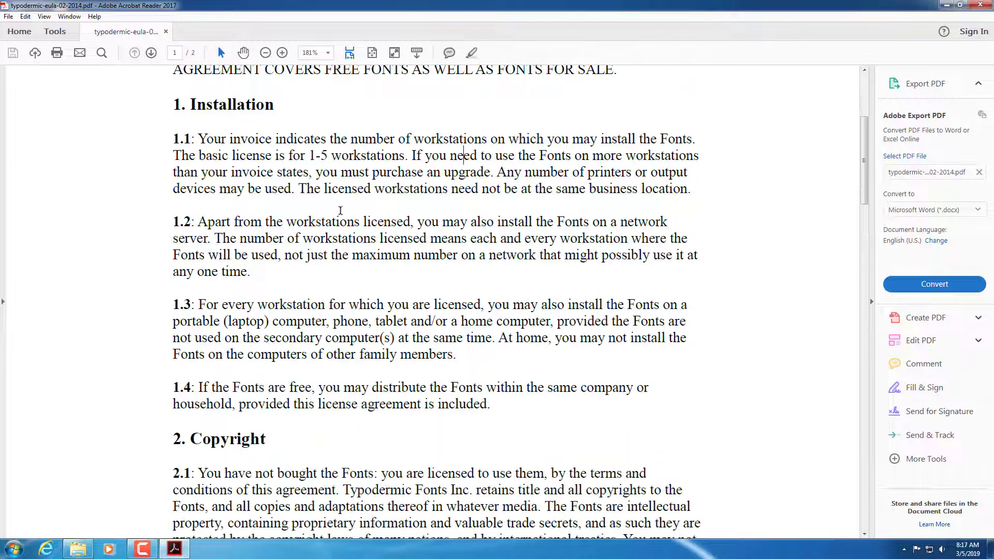
pyautogui.scroll(-8, 345, 235)
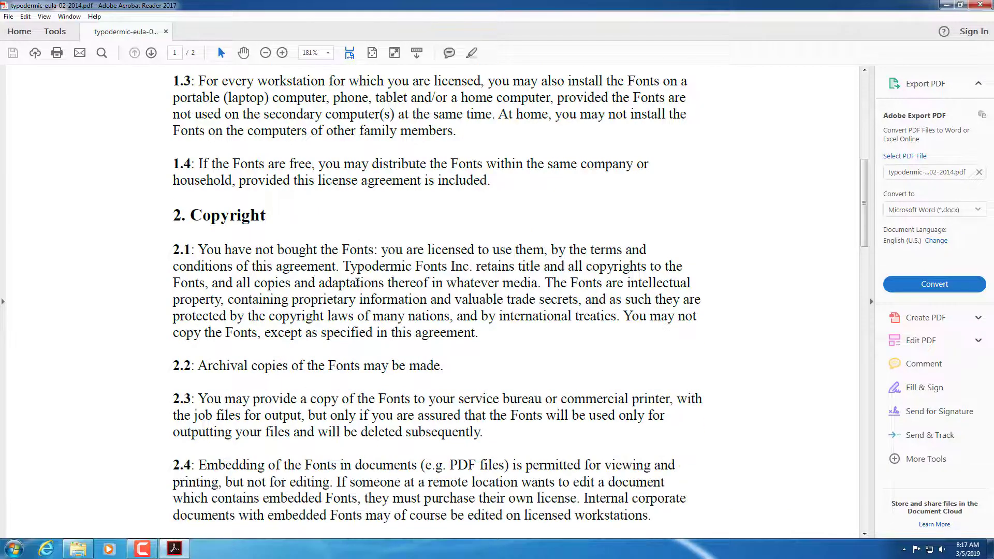
pyautogui.scroll(-5, 358, 282)
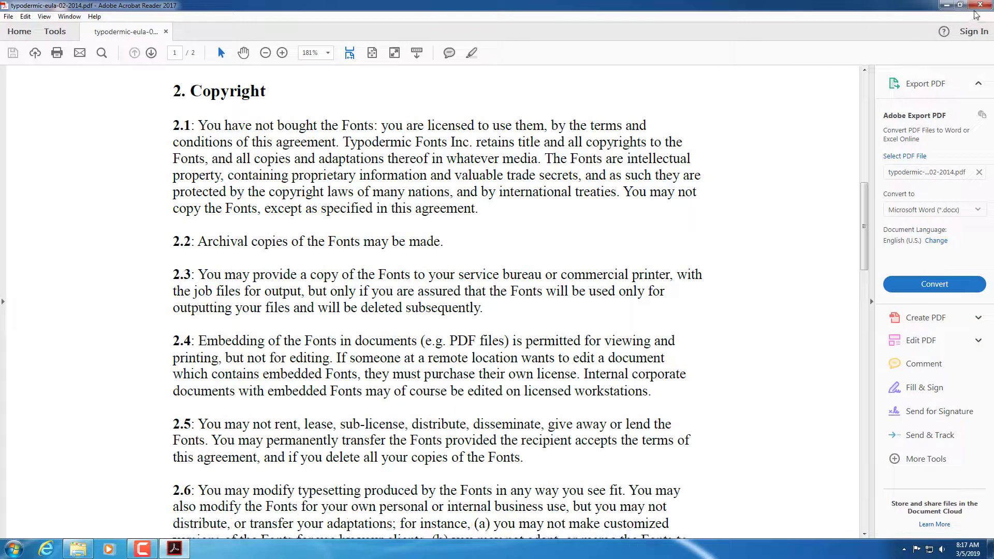
pyautogui.click(977, 7)
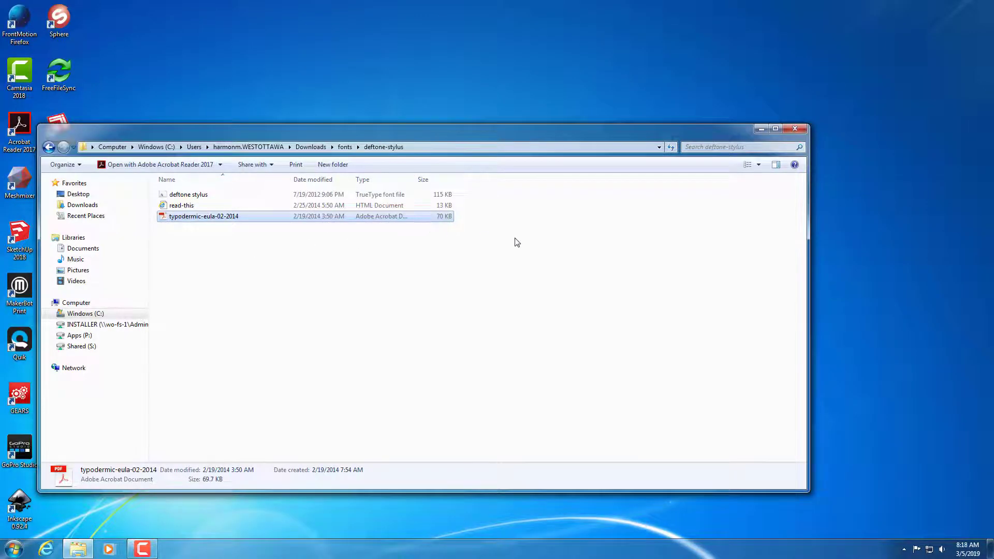
# - Close the folder window, launch Inkscape from the desktop, and fit the page in view
pyautogui.click(798, 131)
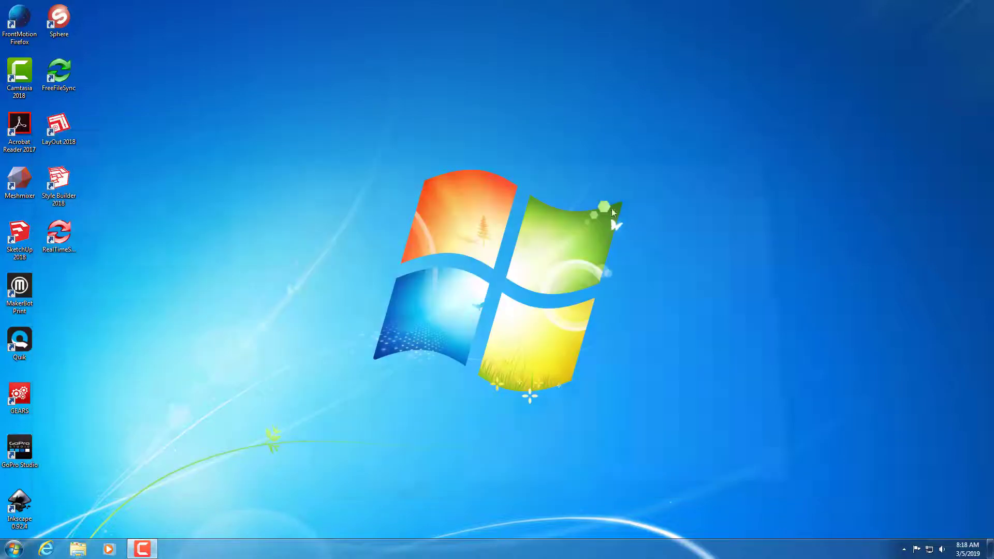
pyautogui.doubleClick(24, 507)
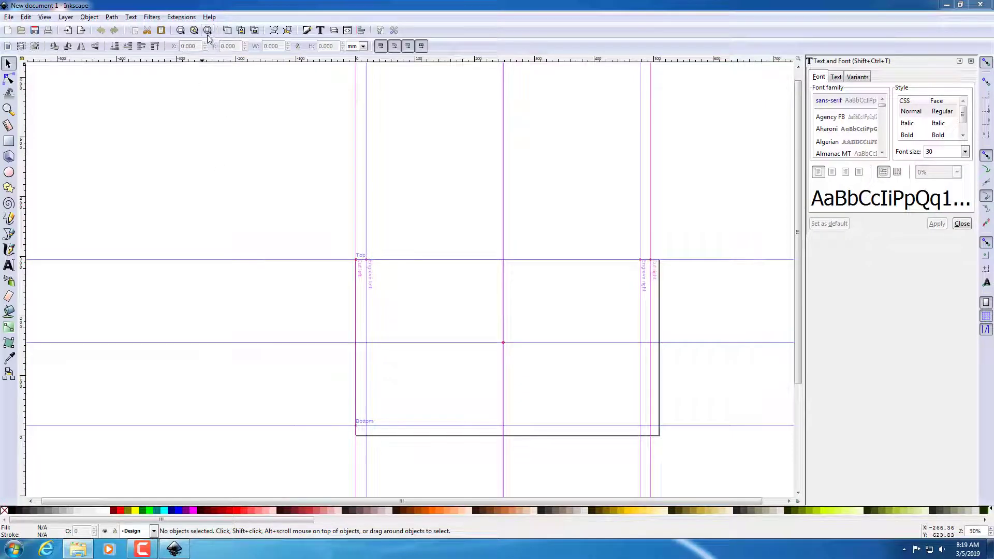
pyautogui.click(208, 31)
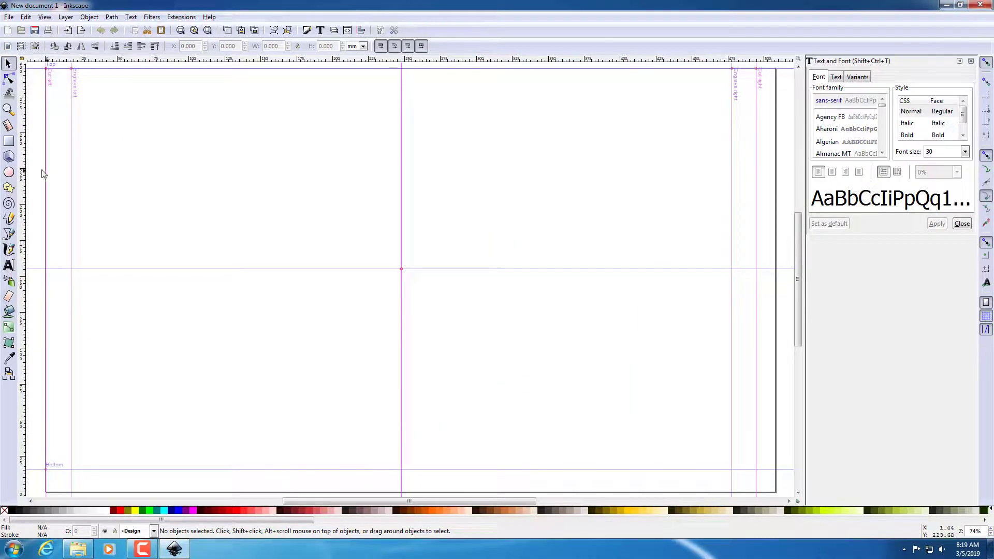
# - Paste the text 'HLModTech.com' near the page's upper left
pyautogui.click(9, 265)
pyautogui.click(119, 171)
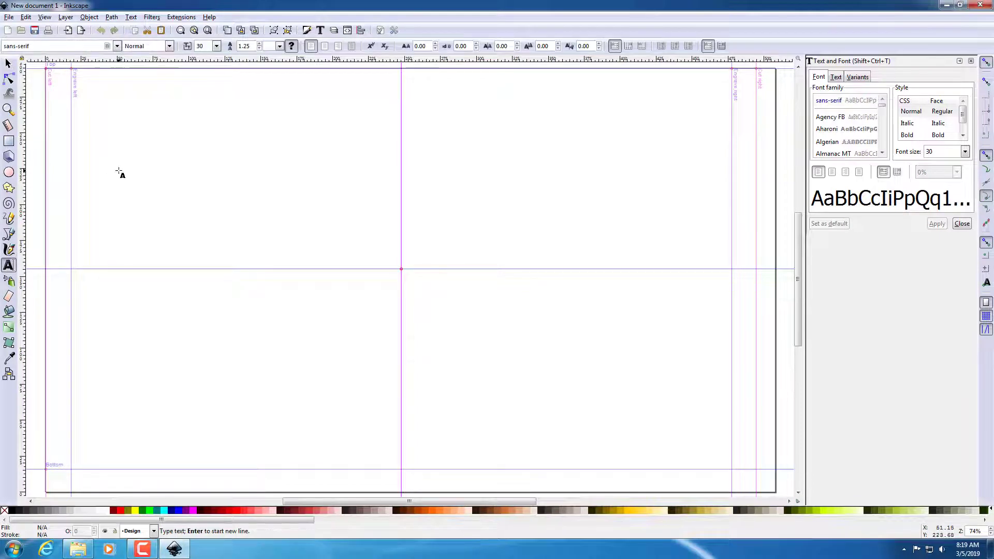
pyautogui.write('HLModTech.com')
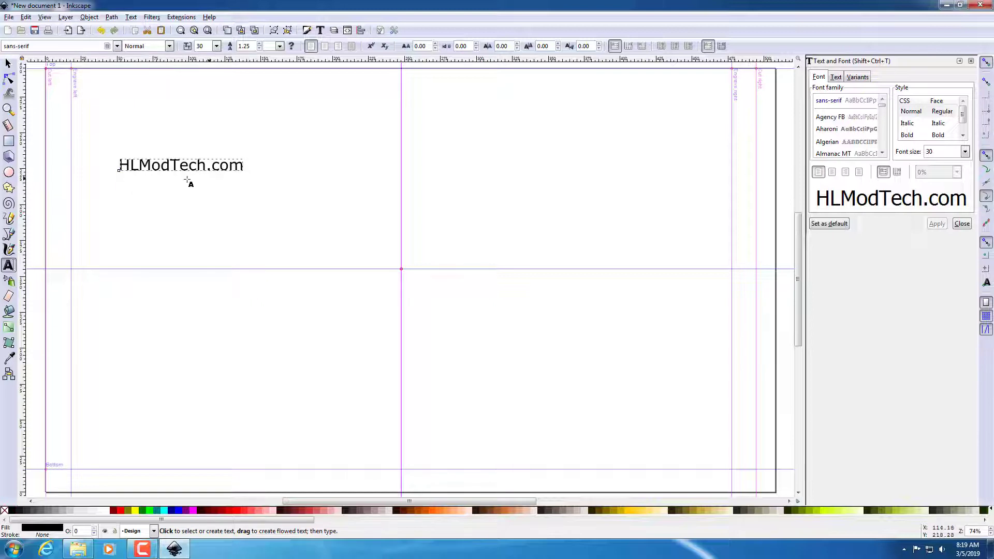
# - Apply BlackChancery to the HLModTech.com text and scale it up to 118.28 pt
pyautogui.click(882, 152)
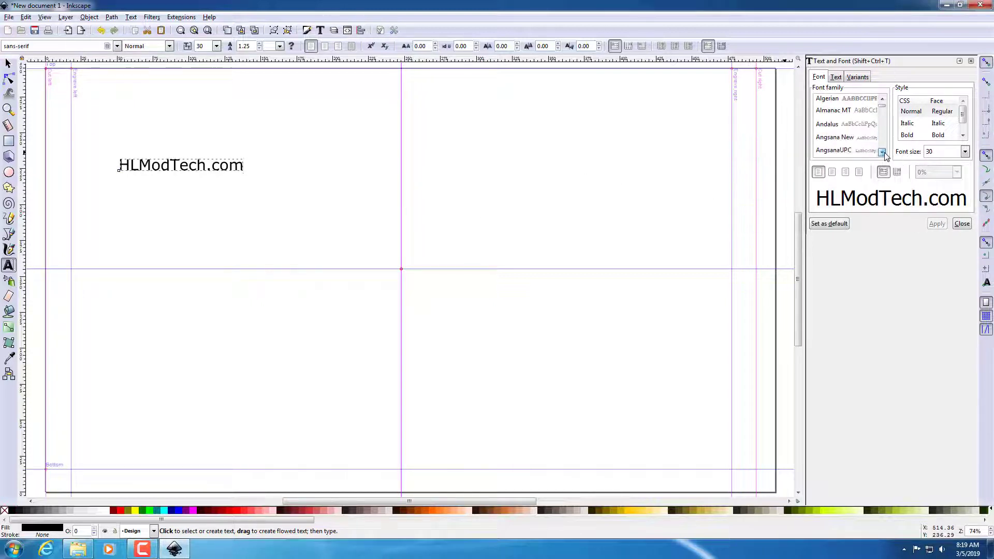
pyautogui.moveTo(885, 153); pyautogui.dragTo(881, 153)
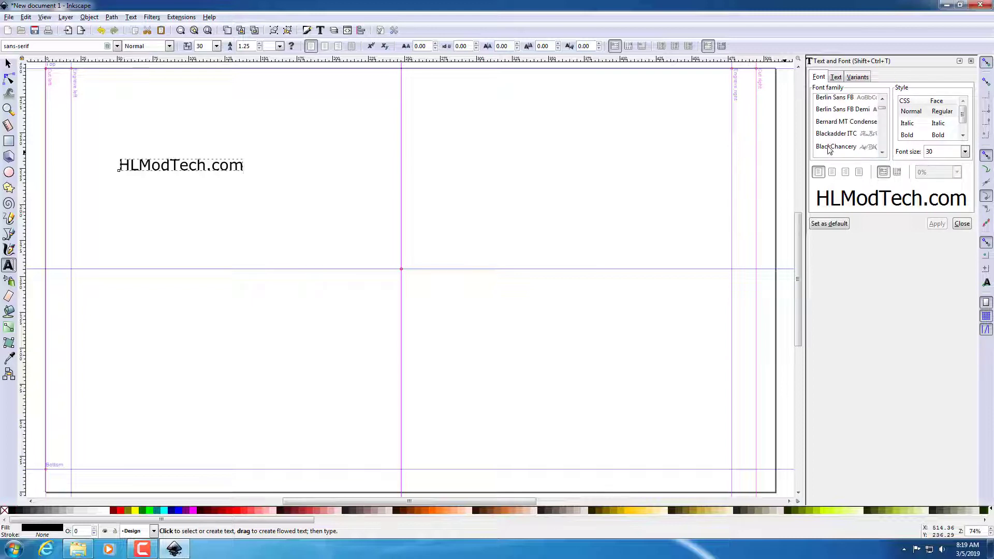
pyautogui.click(831, 147)
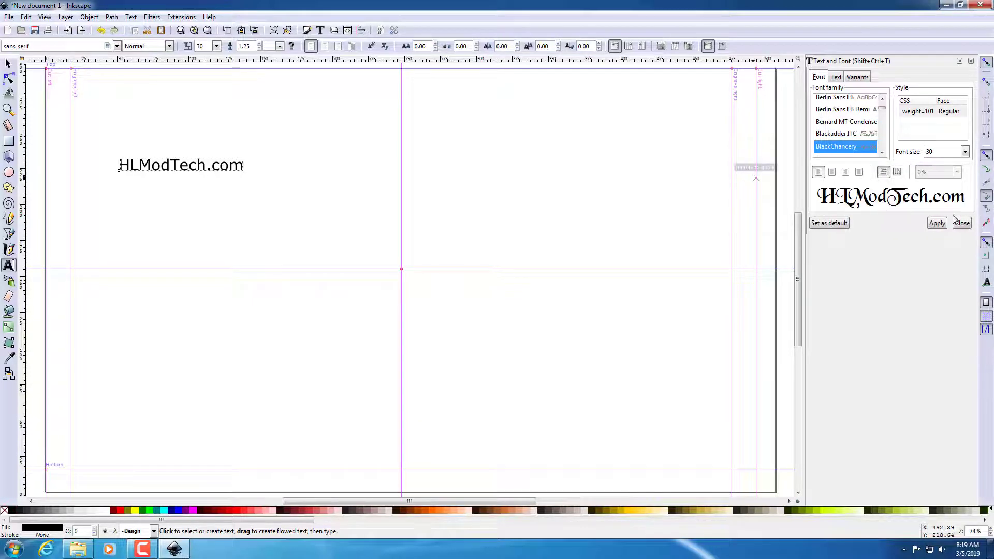
pyautogui.click(937, 223)
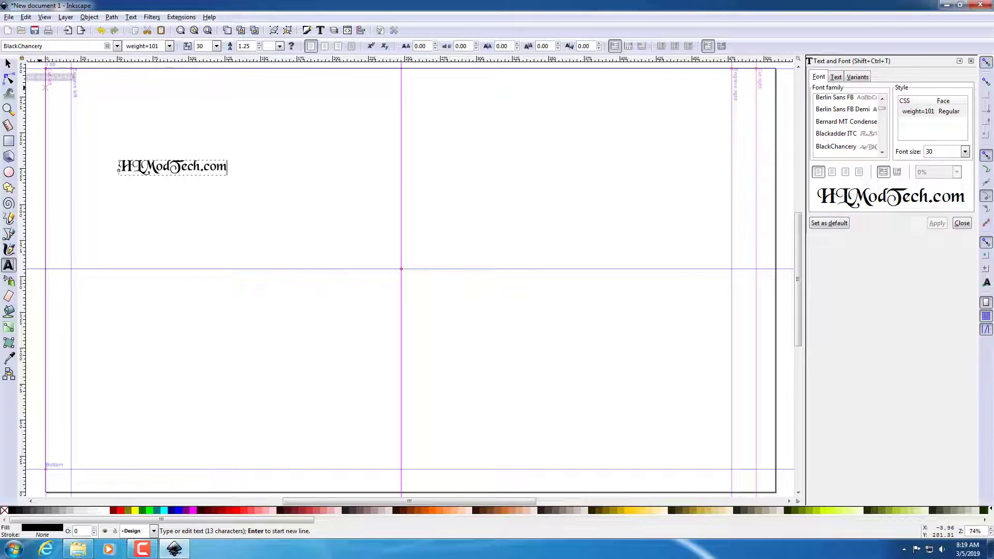
pyautogui.click(8, 65)
pyautogui.moveTo(230, 160); pyautogui.dragTo(491, 104)
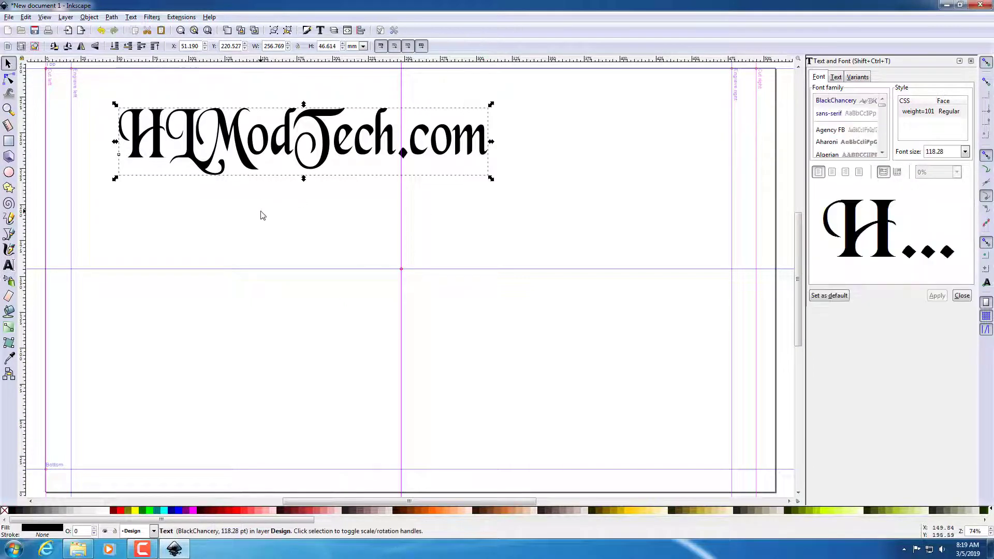